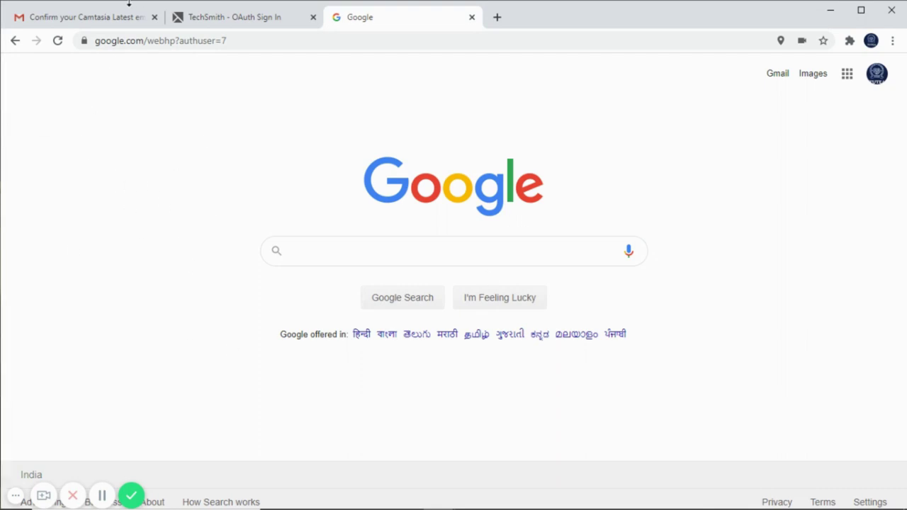
# Leave the confirmation email for the TechSmith sign-in tab offering the 30-day Camtasia trial
pyautogui.click(99, 20)
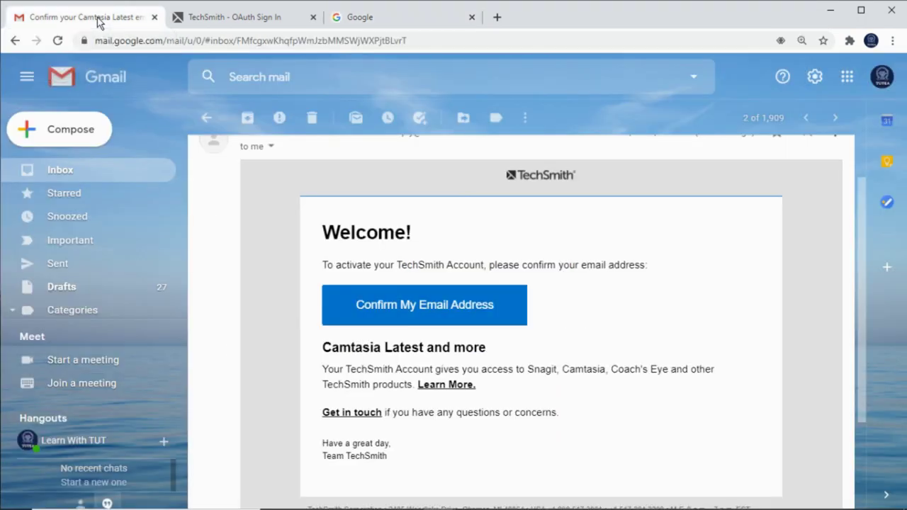
pyautogui.click(225, 15)
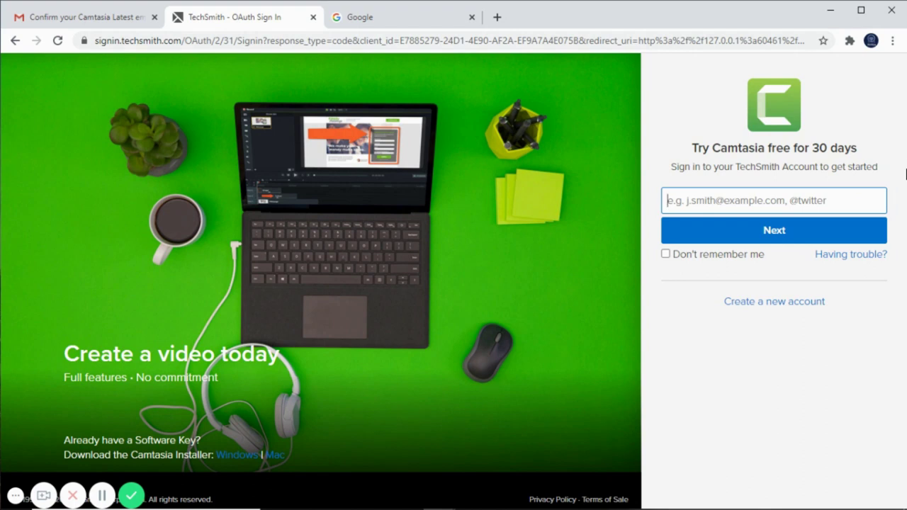
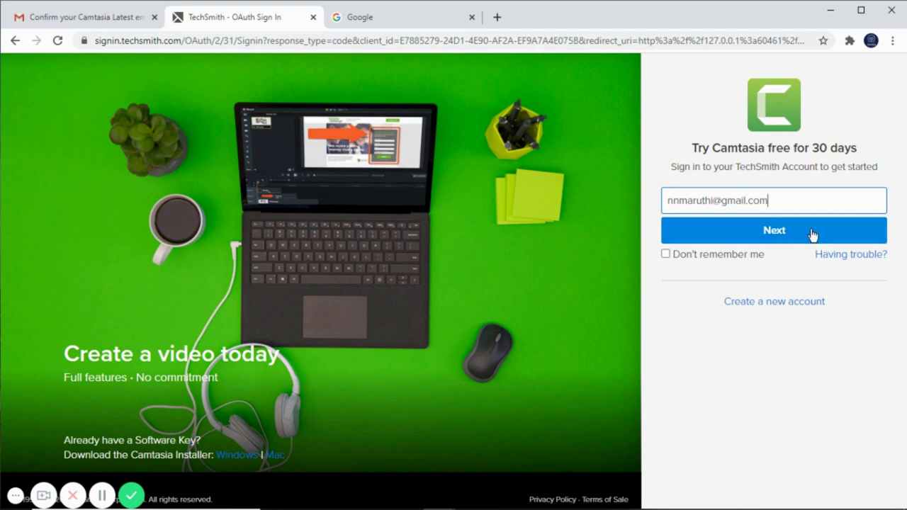
# Submit the account e-mail and password to sign in to TechSmith Account
pyautogui.click(811, 233)
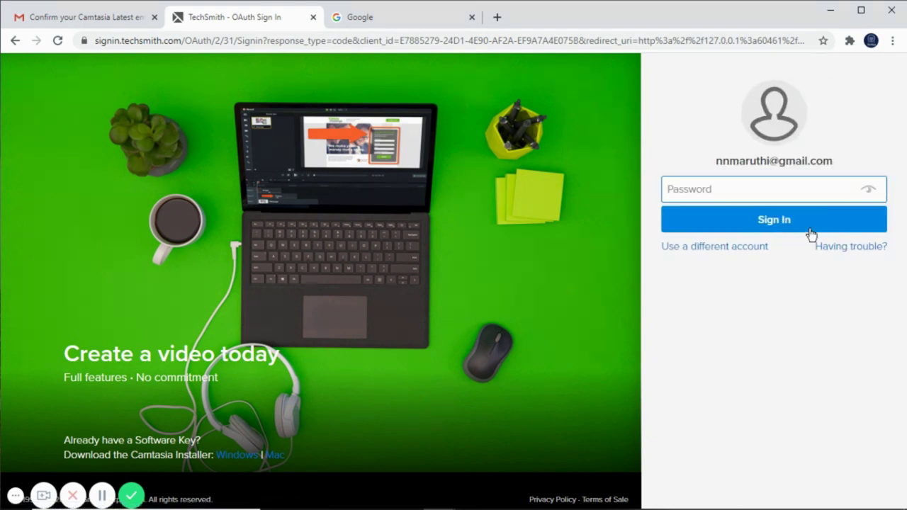
pyautogui.write('••••••••••••')
pyautogui.click(779, 220)
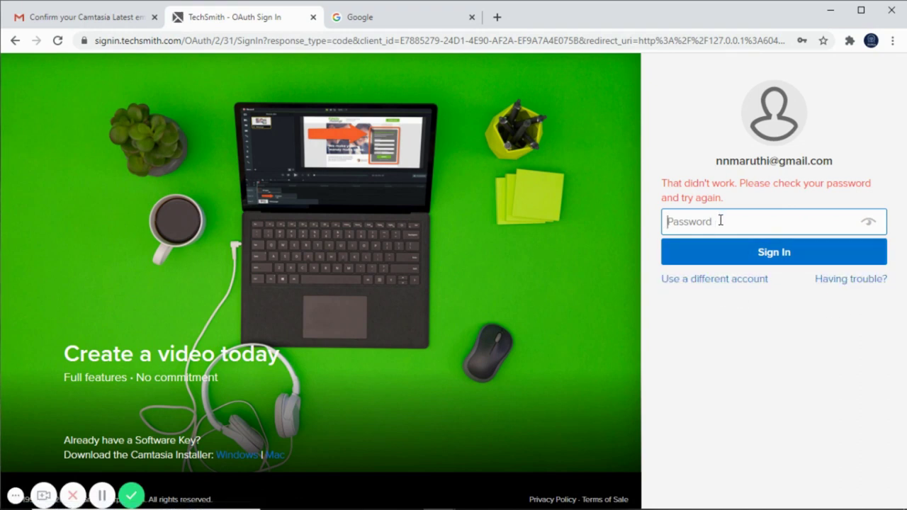
# Re-enter the account password after the password error is reported
pyautogui.write('•••')
pyautogui.write('•••')
pyautogui.press('Return')
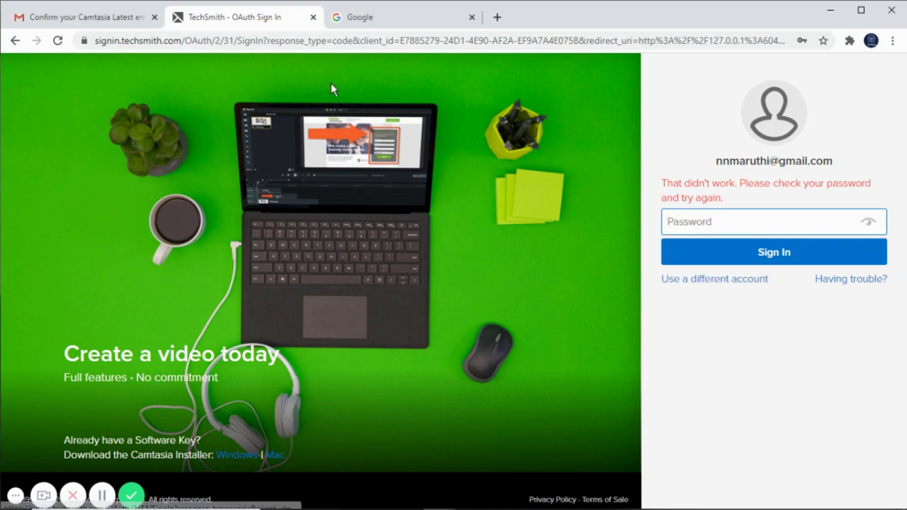
pyautogui.click(102, 496)
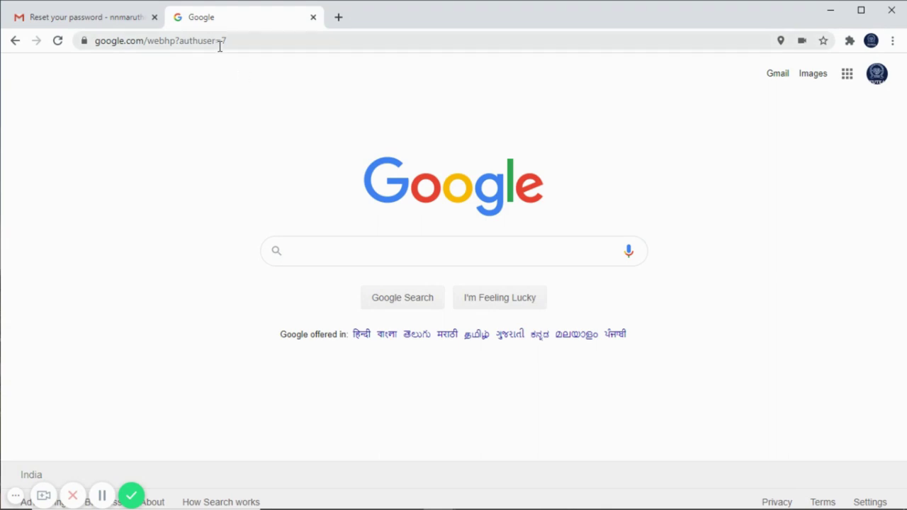
# Search Google for 'camtasia download' and scroll the results toward TechSmith's Camtasia page
pyautogui.click(314, 254)
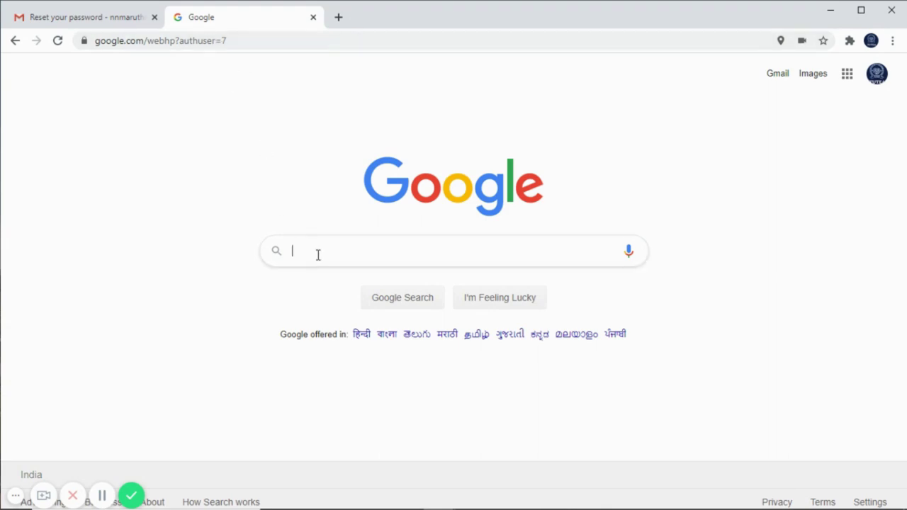
pyautogui.write('cam')
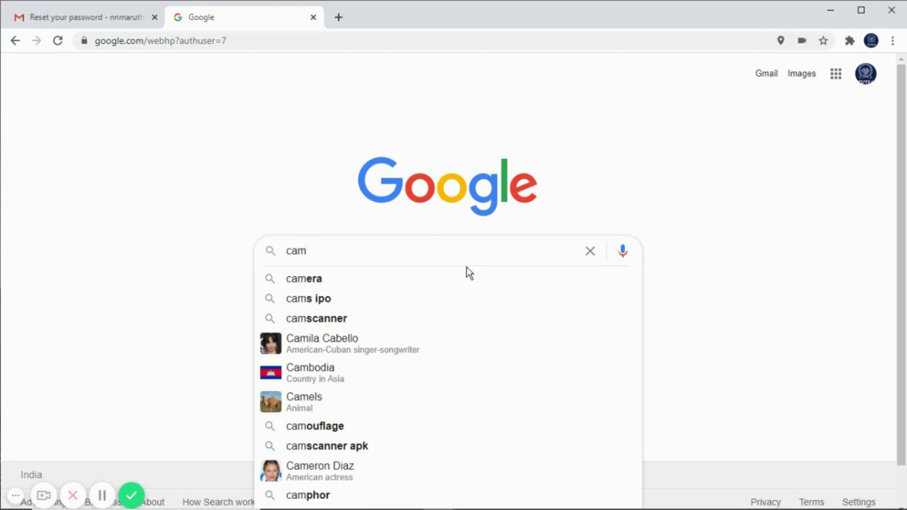
pyautogui.write('tasia')
pyautogui.click(425, 300)
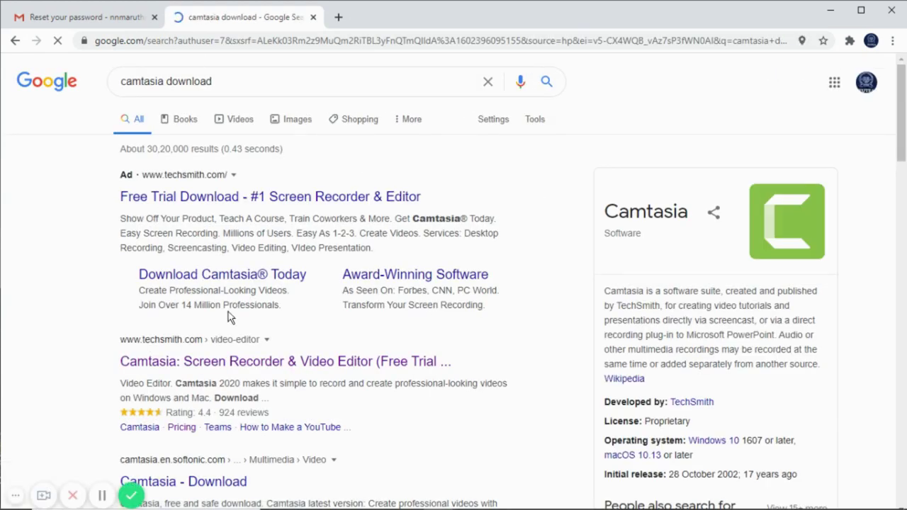
pyautogui.scroll(-1, 228, 317)
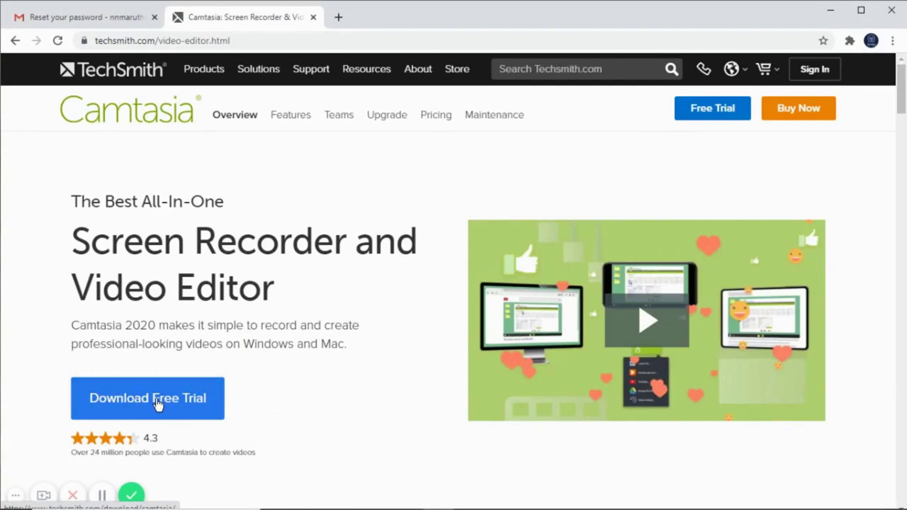
# Start the Windows Camtasia free trial download, then minimize Chrome to the desktop
pyautogui.click(153, 403)
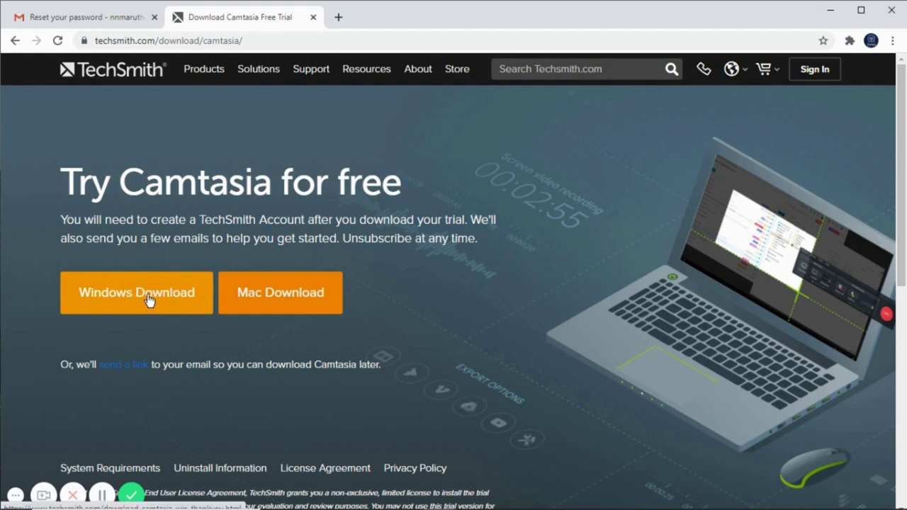
pyautogui.click(181, 296)
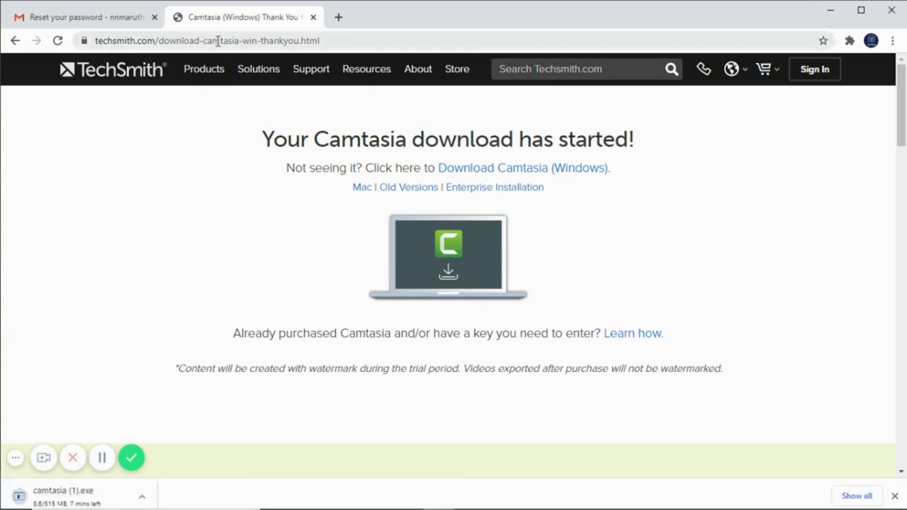
pyautogui.click(15, 40)
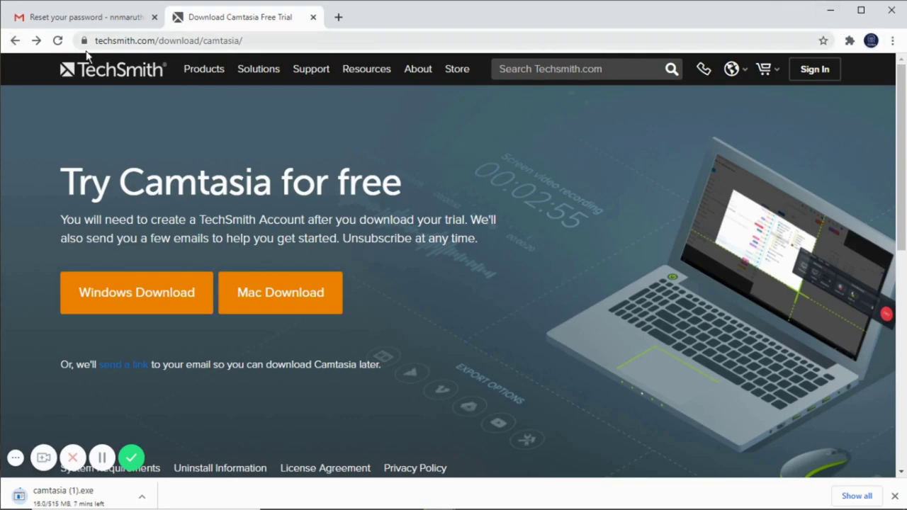
pyautogui.click(36, 40)
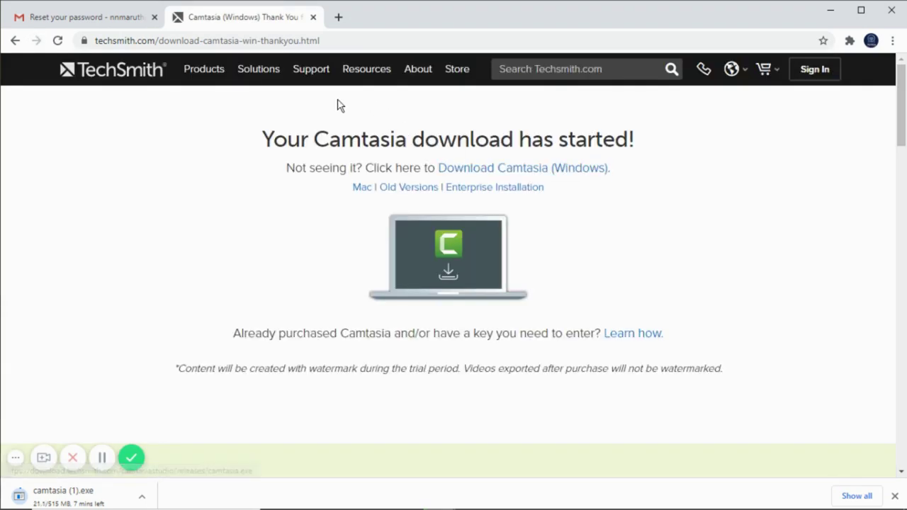
pyautogui.click(830, 10)
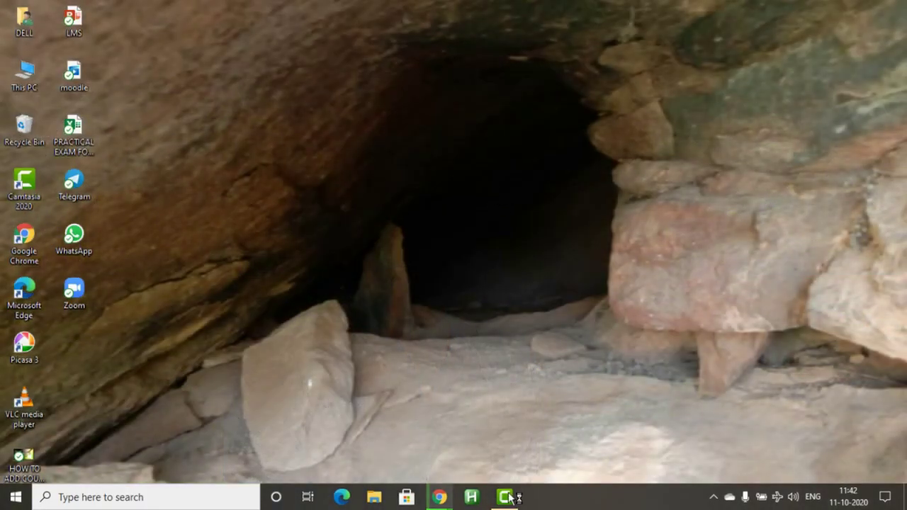
# Restore the Camtasia editor and recorder from the taskbar icon
pyautogui.click(505, 498)
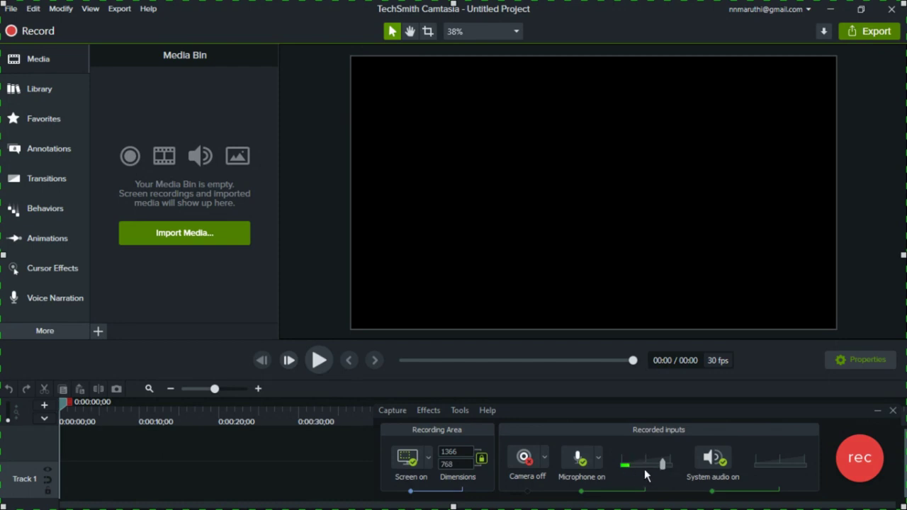
# Toggle the recorder's camera on and back off, then close Camtasia Recorder
pyautogui.click(524, 461)
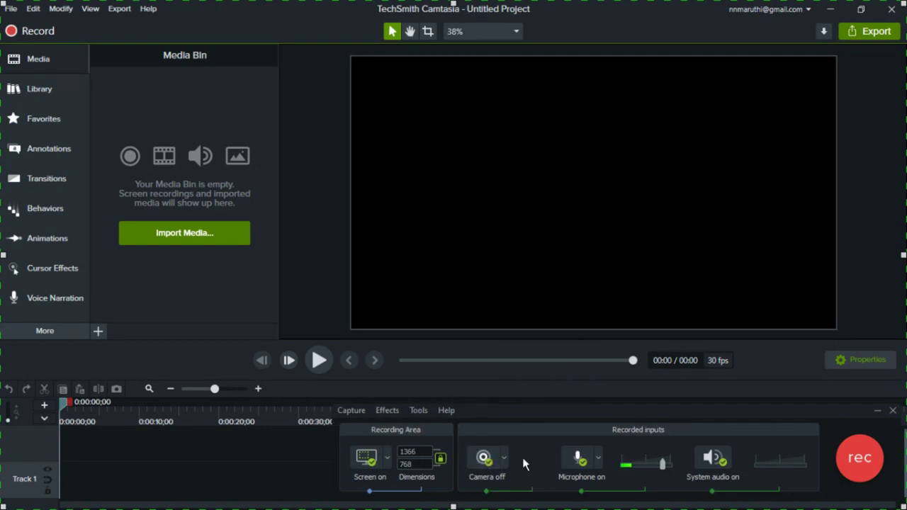
pyautogui.click(485, 459)
pyautogui.click(485, 459)
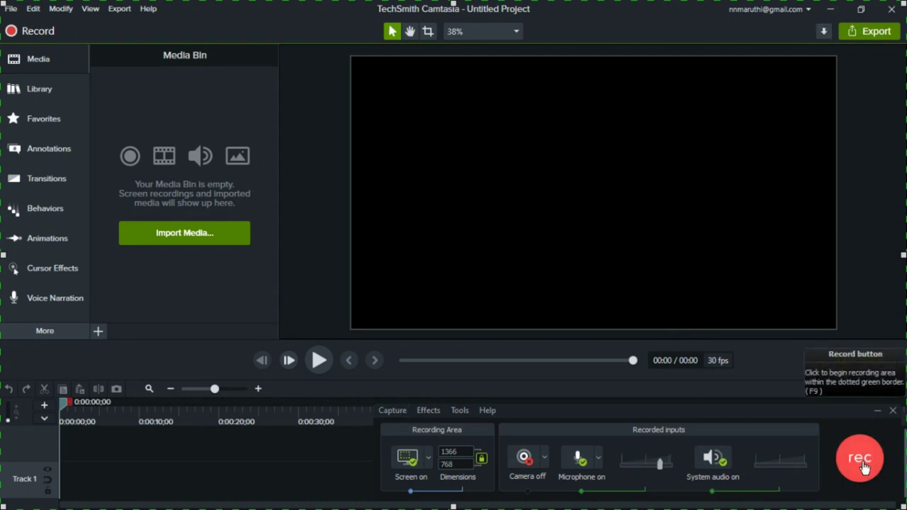
pyautogui.click(893, 411)
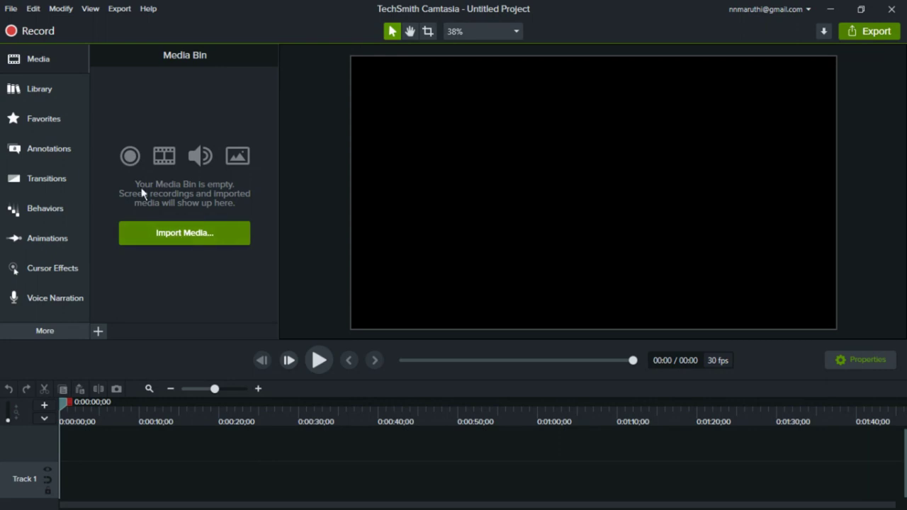
pyautogui.click(167, 237)
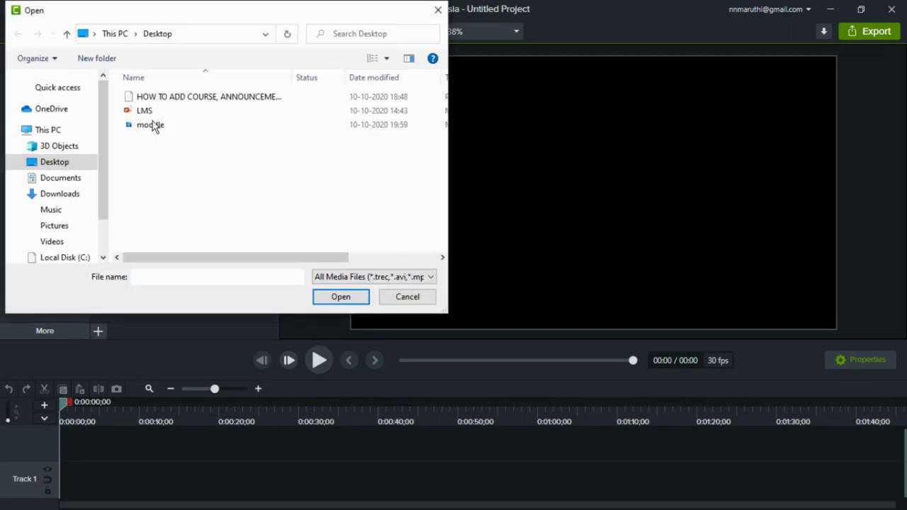
pyautogui.click(160, 131)
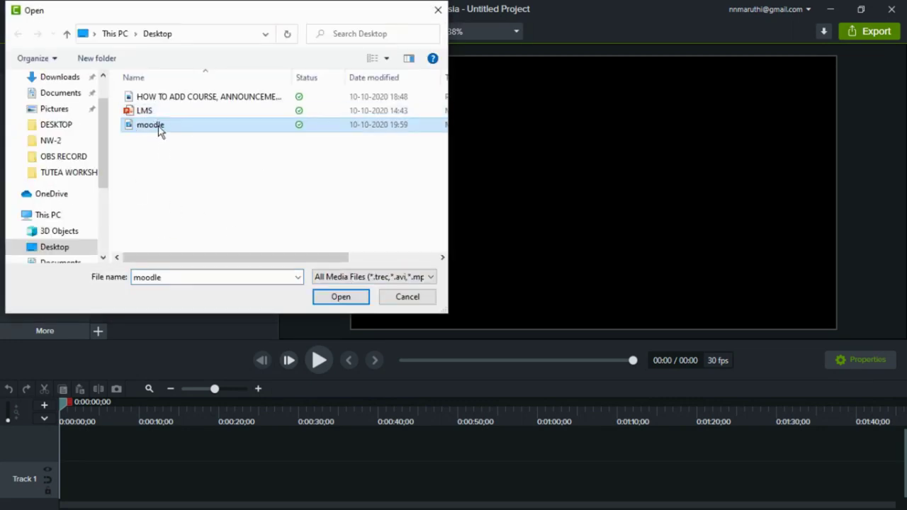
pyautogui.click(342, 297)
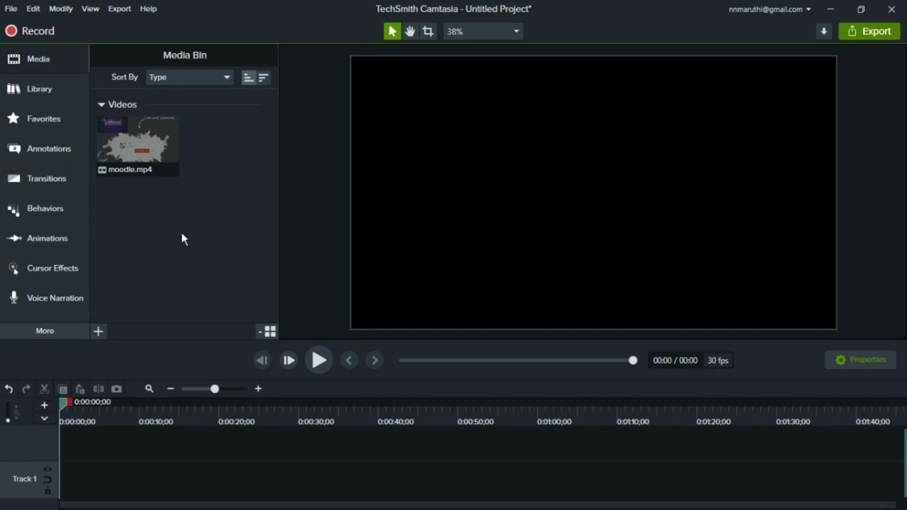
# Place moodle.mp4 on Track 1 starting at 0:00 and preview it to about 0:07
pyautogui.click(140, 134)
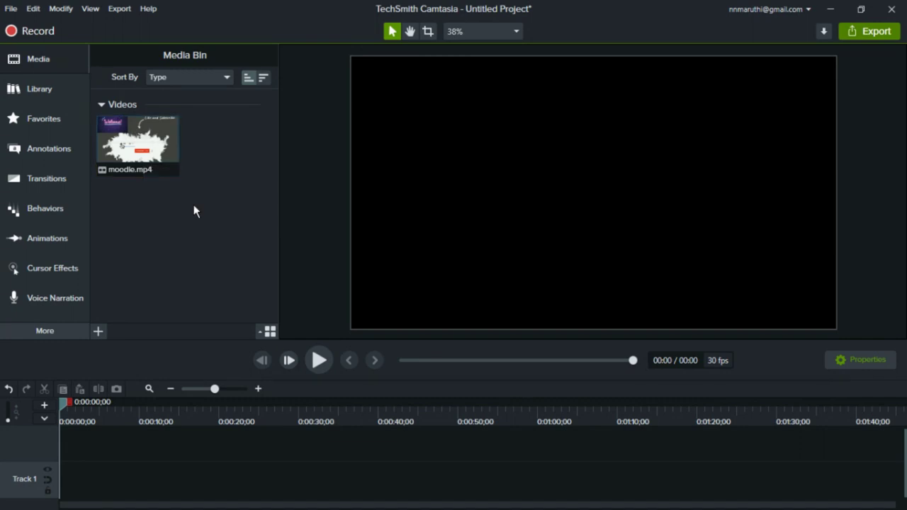
pyautogui.click(147, 147)
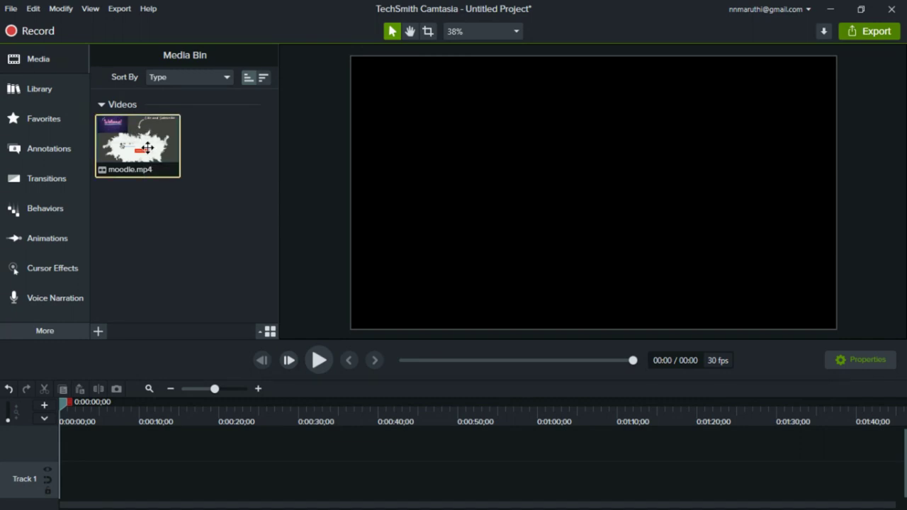
pyautogui.moveTo(147, 148)
pyautogui.mouseDown()
pyautogui.moveTo(120, 480)
pyautogui.moveTo(128, 496)
pyautogui.moveTo(96, 483)
pyautogui.mouseUp()
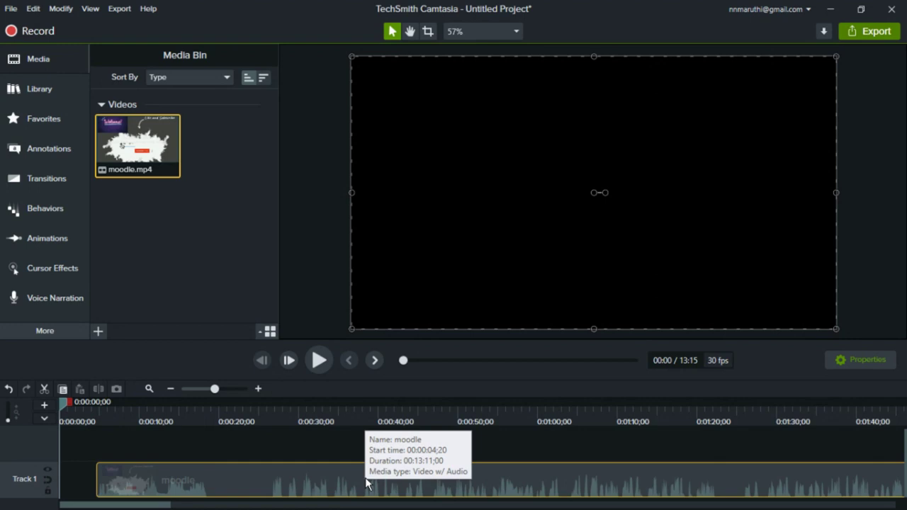
pyautogui.moveTo(311, 475); pyautogui.dragTo(230, 474)
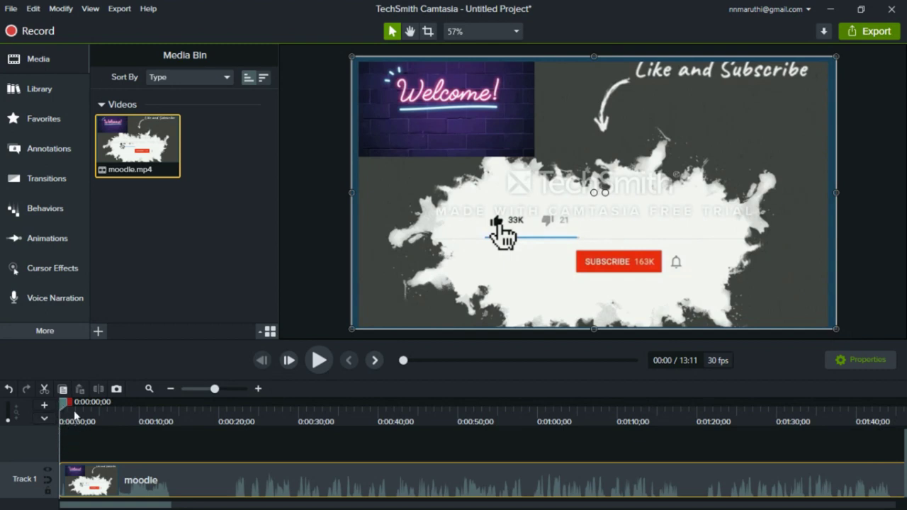
pyautogui.moveTo(220, 494); pyautogui.dragTo(258, 462)
pyautogui.click(319, 360)
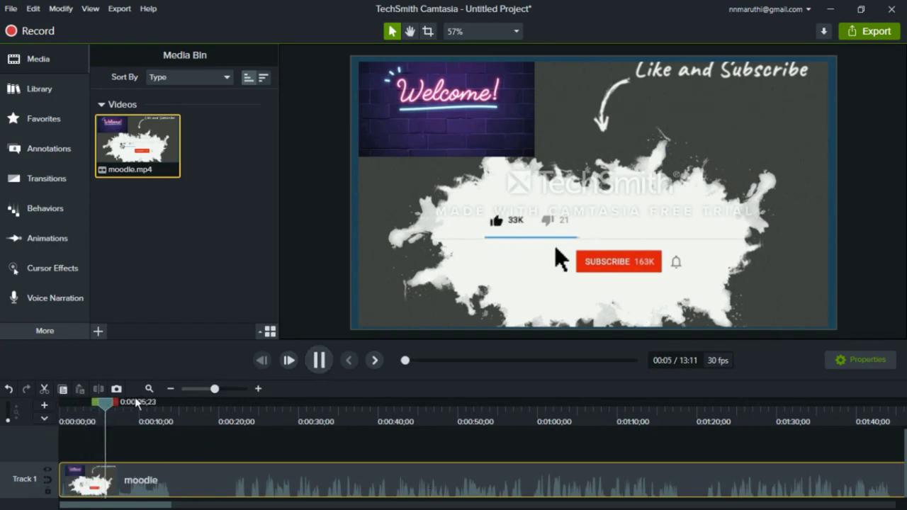
pyautogui.click(319, 360)
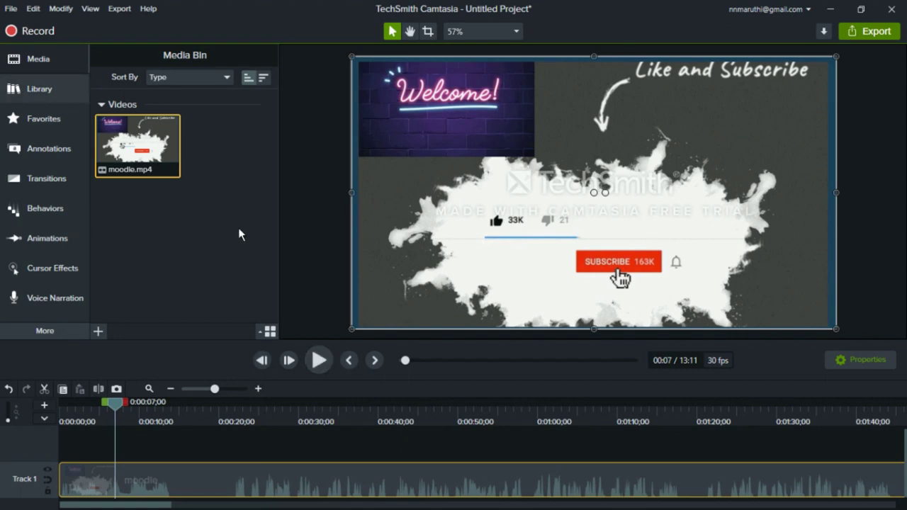
# Add the teal cloud callout from the Library's callout annotations to the video
pyautogui.click(31, 93)
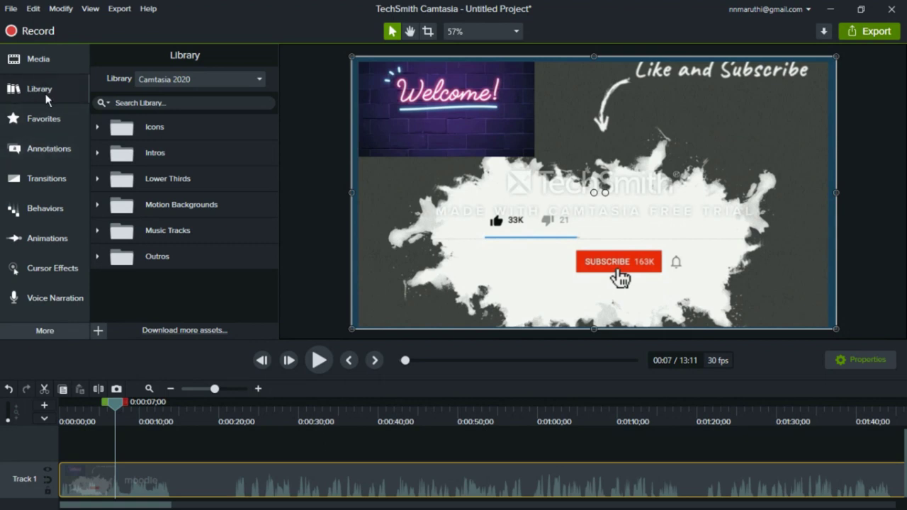
pyautogui.click(47, 121)
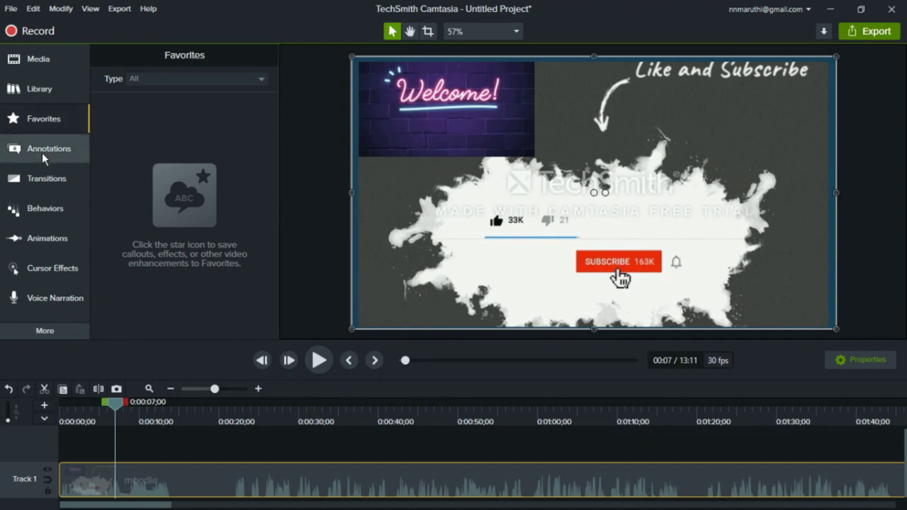
pyautogui.click(42, 155)
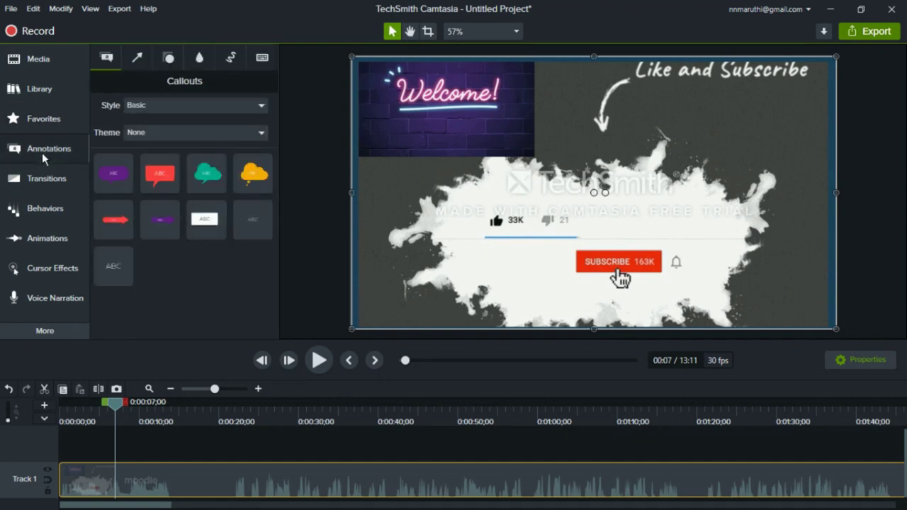
pyautogui.moveTo(206, 173)
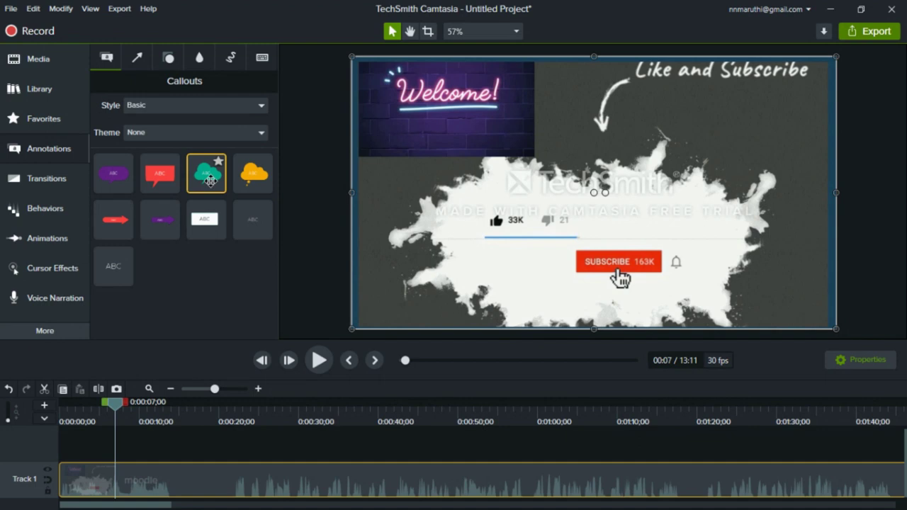
pyautogui.moveTo(210, 180)
pyautogui.mouseDown()
pyautogui.moveTo(174, 411)
pyautogui.moveTo(113, 457)
pyautogui.mouseUp()
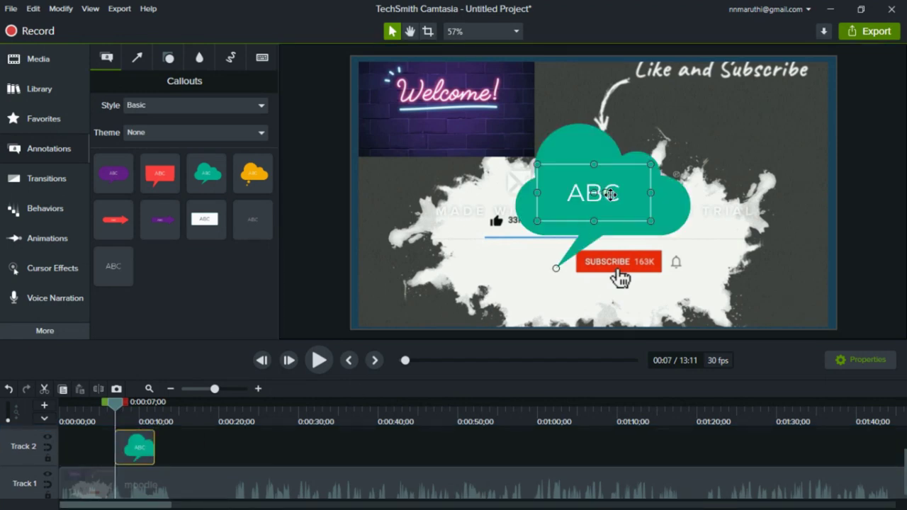
# Change the callout text to 'video welcome' and move it below Like and Subscribe
pyautogui.doubleClick(610, 194)
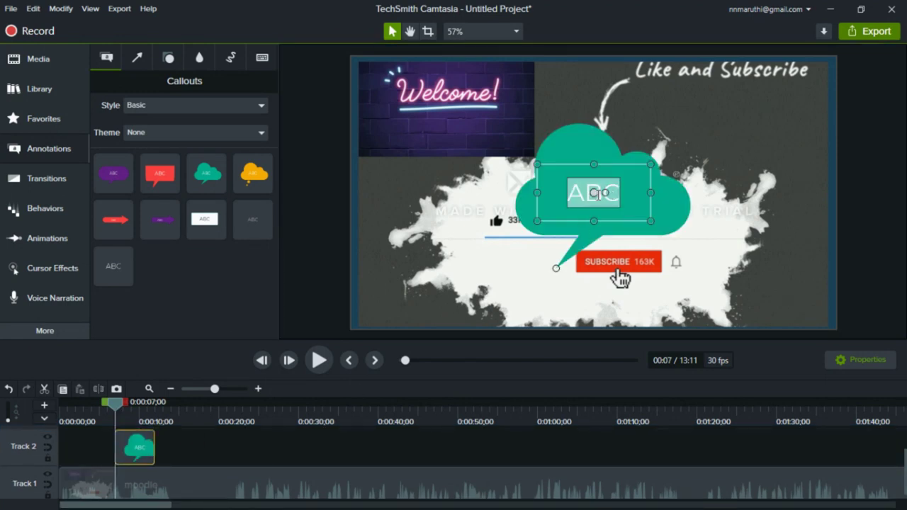
pyautogui.press('BackSpace')
pyautogui.write('video')
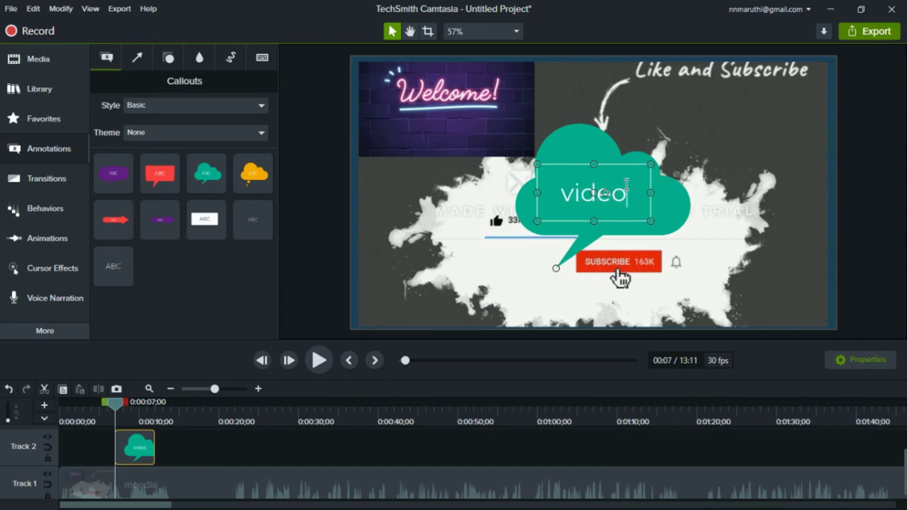
pyautogui.write(' welcome')
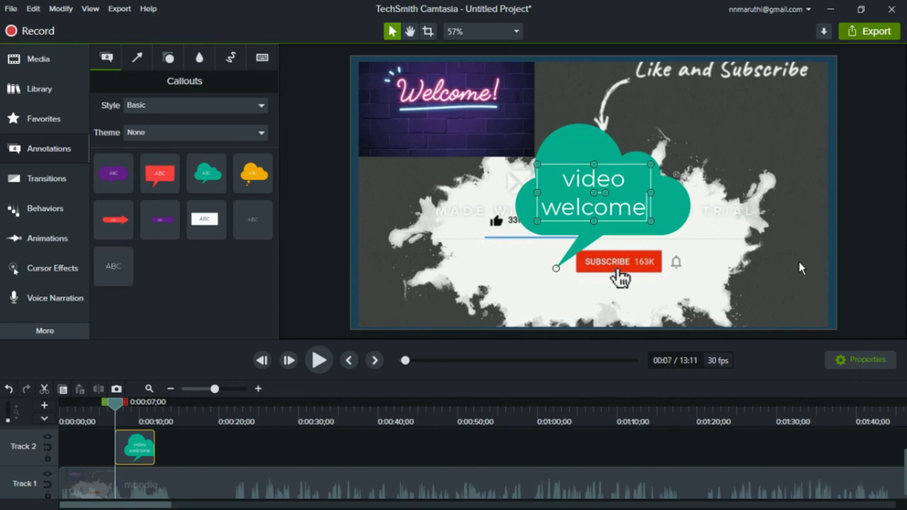
pyautogui.moveTo(639, 201); pyautogui.dragTo(777, 149)
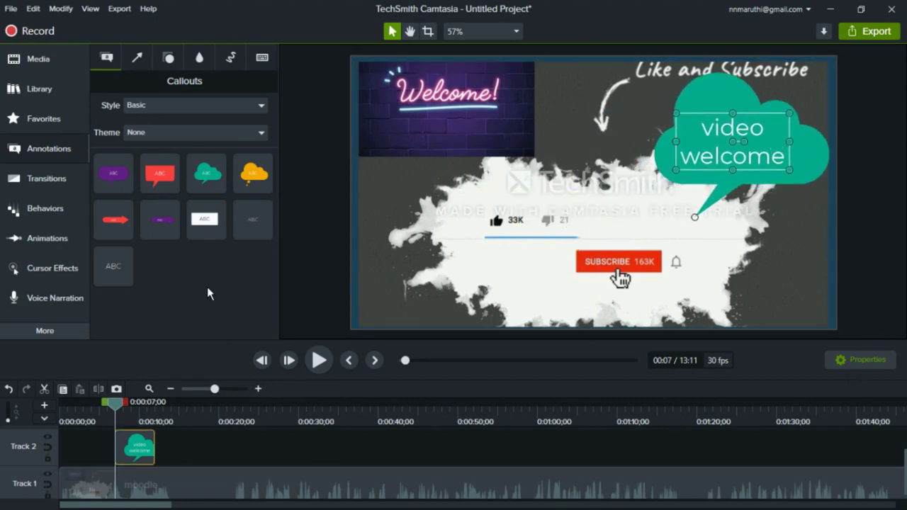
pyautogui.click(319, 360)
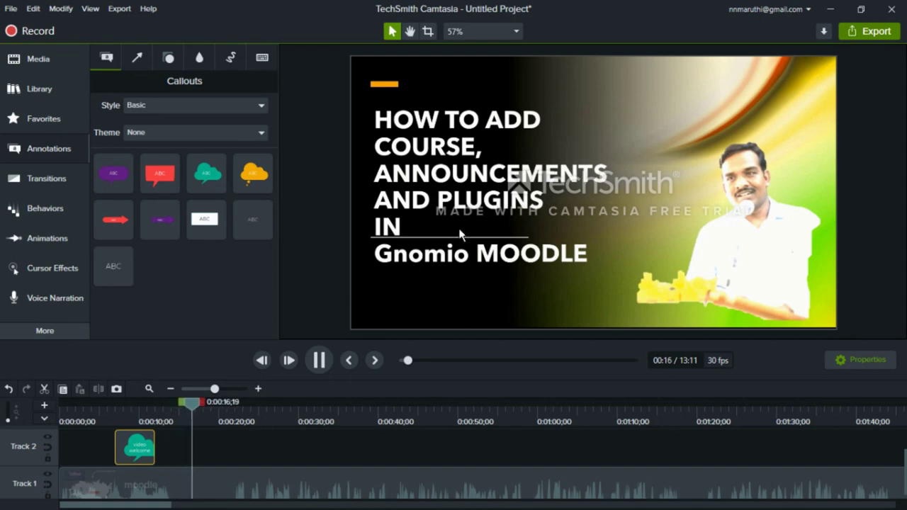
# At 0:18, place a red speech callout at the upper right reading WELCOME
pyautogui.click(319, 360)
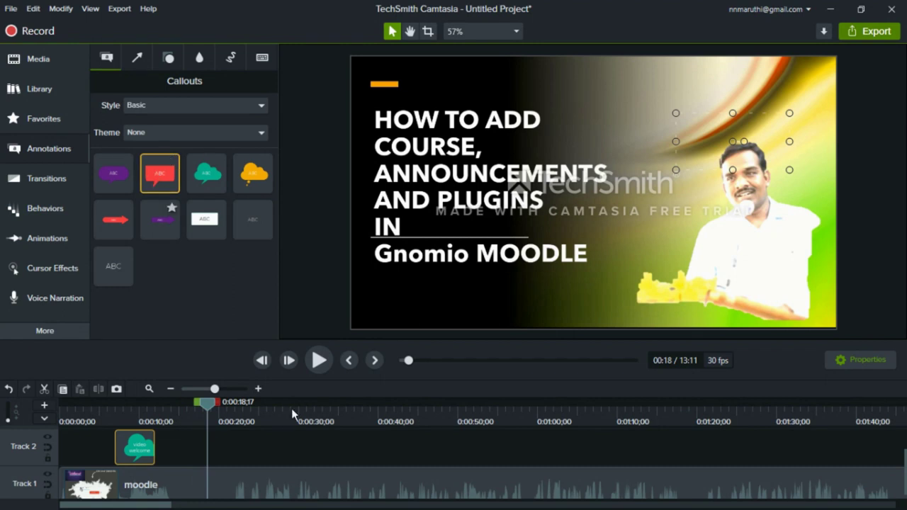
pyautogui.moveTo(159, 173)
pyautogui.moveTo(160, 174); pyautogui.dragTo(213, 457)
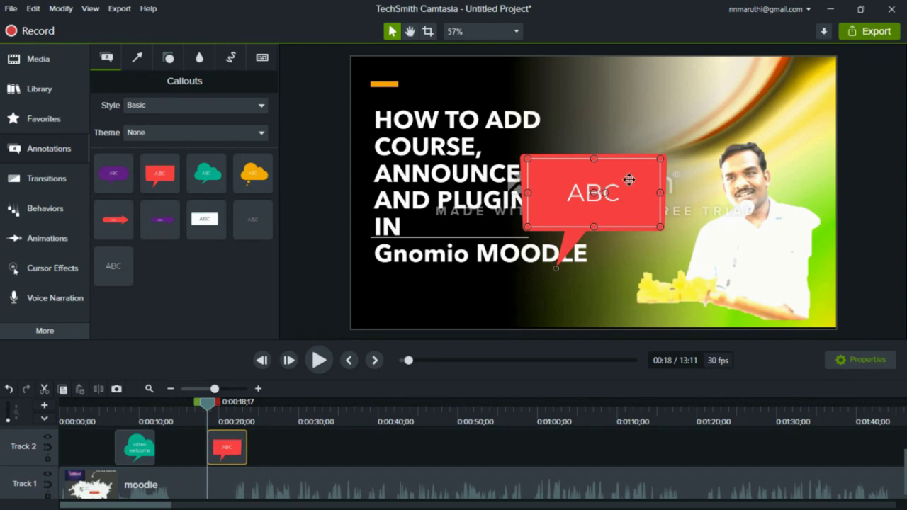
pyautogui.moveTo(629, 180)
pyautogui.mouseDown()
pyautogui.moveTo(719, 84)
pyautogui.moveTo(718, 106)
pyautogui.mouseUp()
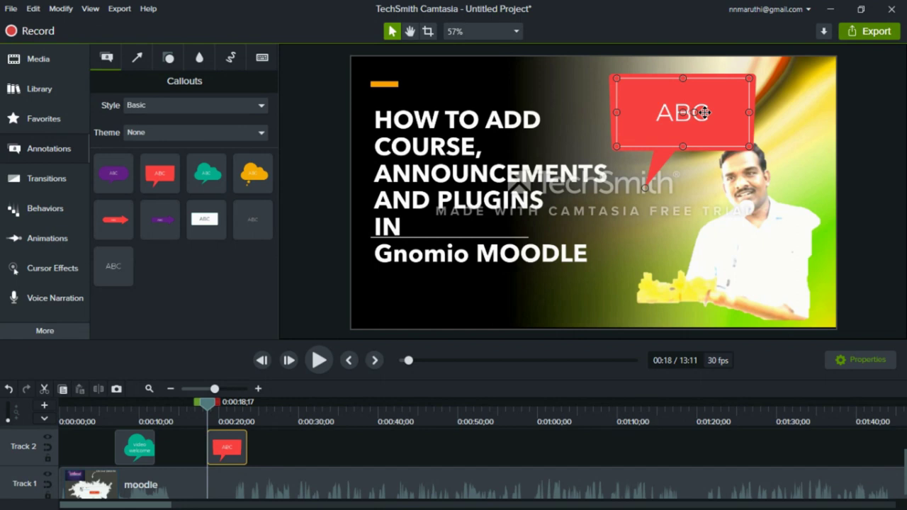
pyautogui.doubleClick(676, 117)
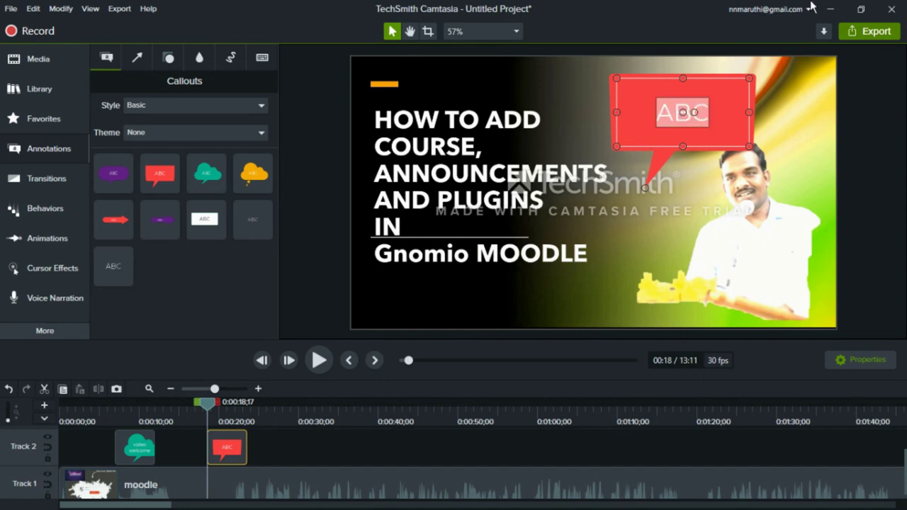
pyautogui.write('WELCOME')
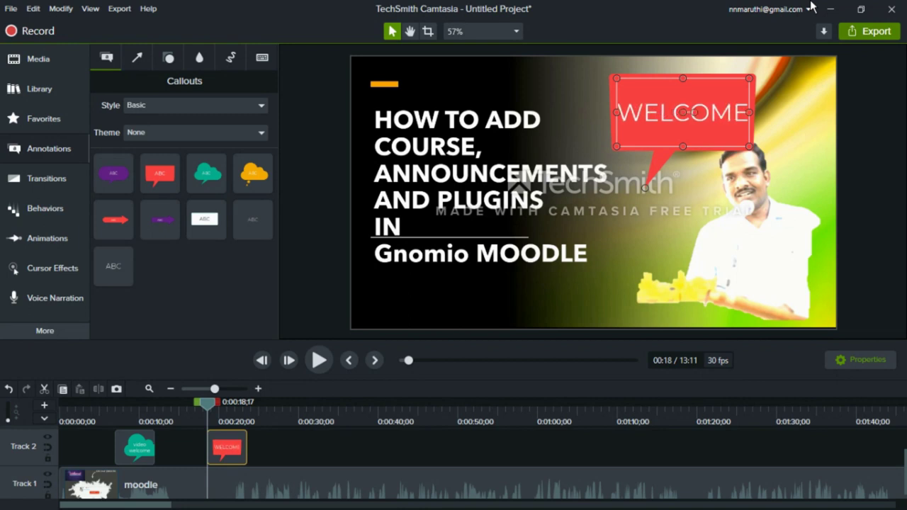
pyautogui.click(785, 190)
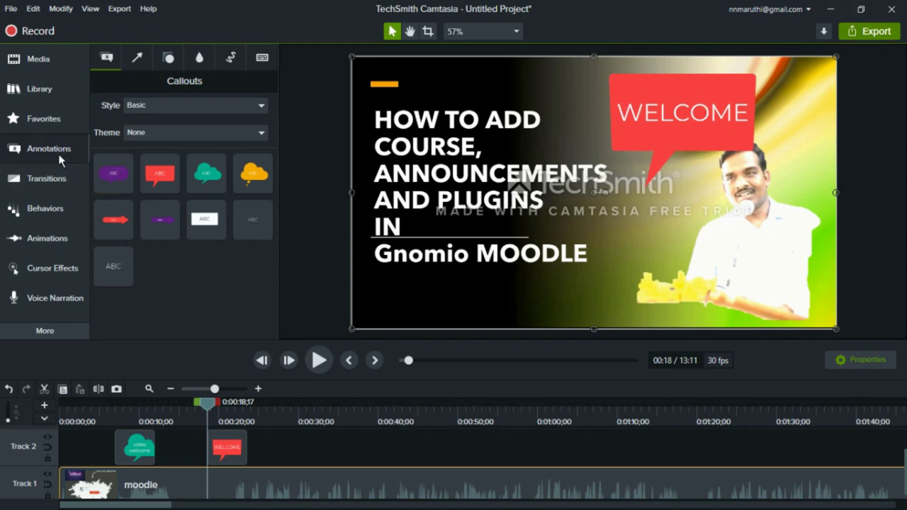
# Drop the Circle reveal transition onto the moodle clip on Track 1 and play the preview
pyautogui.click(47, 178)
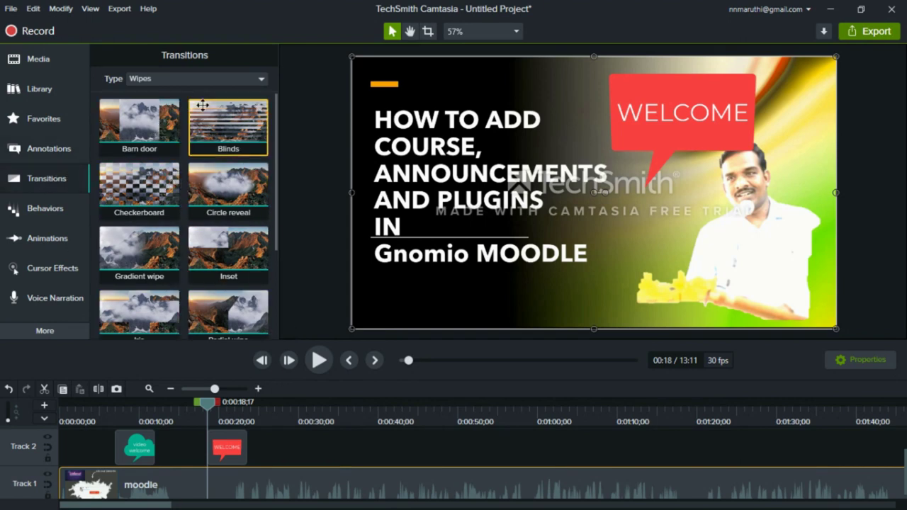
pyautogui.moveTo(228, 185)
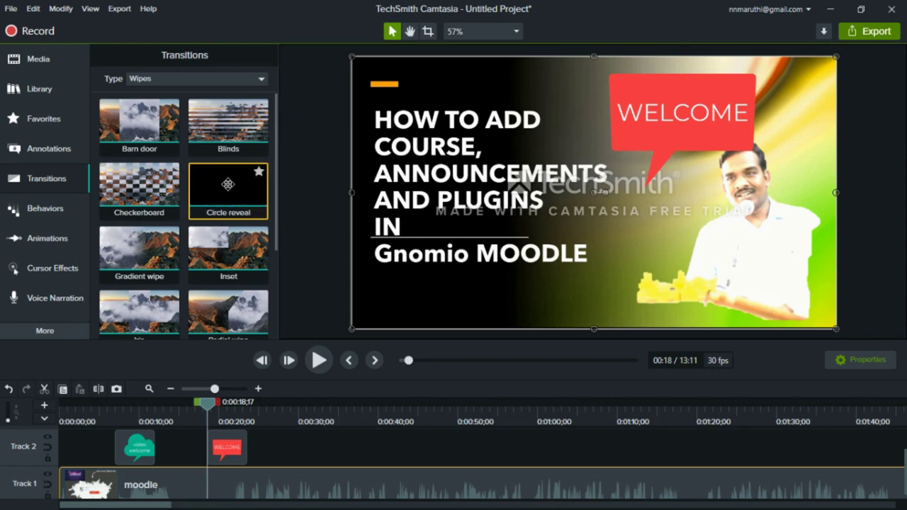
pyautogui.moveTo(228, 184)
pyautogui.mouseDown()
pyautogui.moveTo(238, 227)
pyautogui.moveTo(249, 476)
pyautogui.mouseUp()
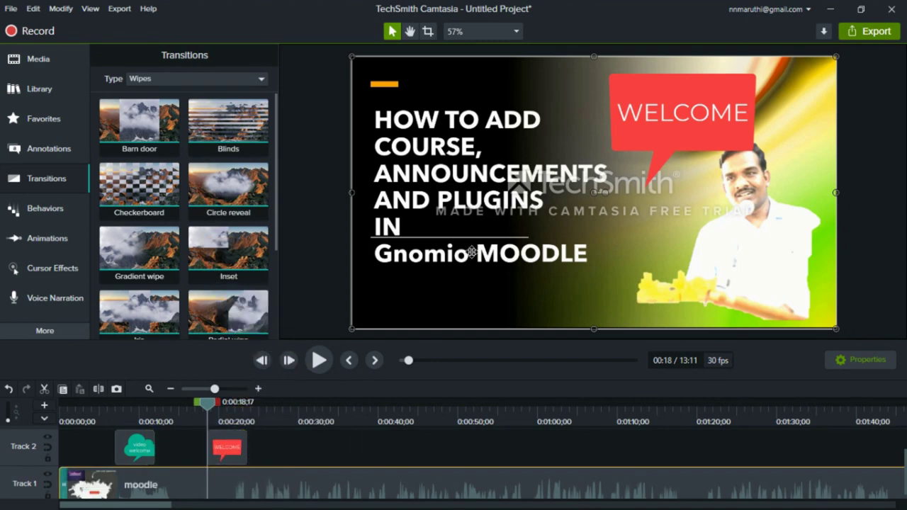
pyautogui.click(320, 361)
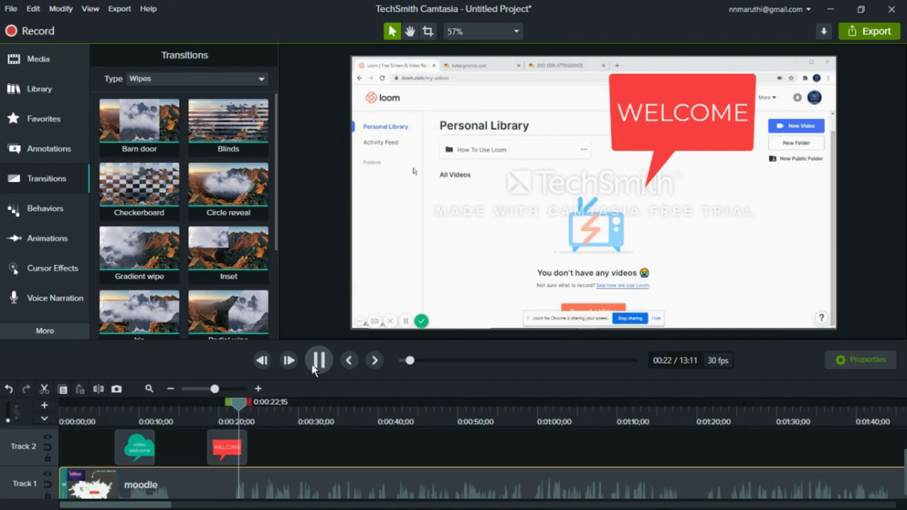
# Pause the preview and give the Track 2 callout the Jump And Fall behavior
pyautogui.click(321, 361)
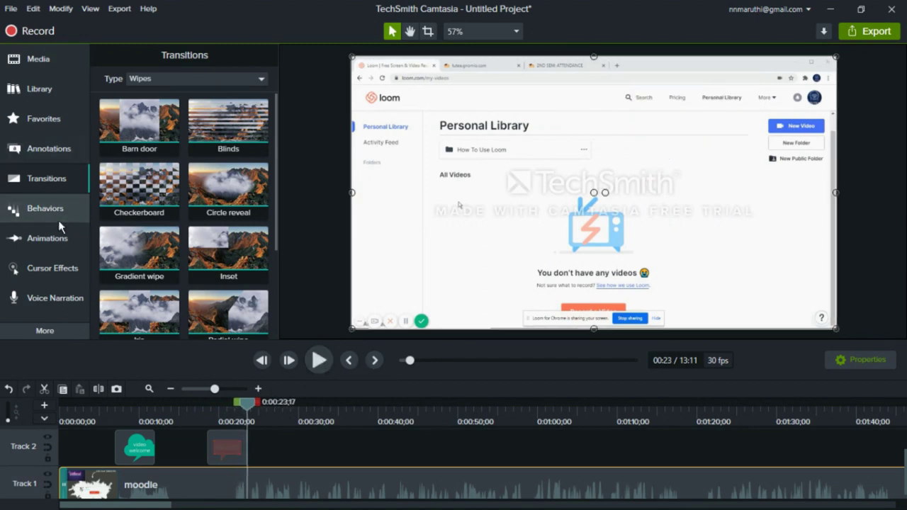
pyautogui.click(59, 216)
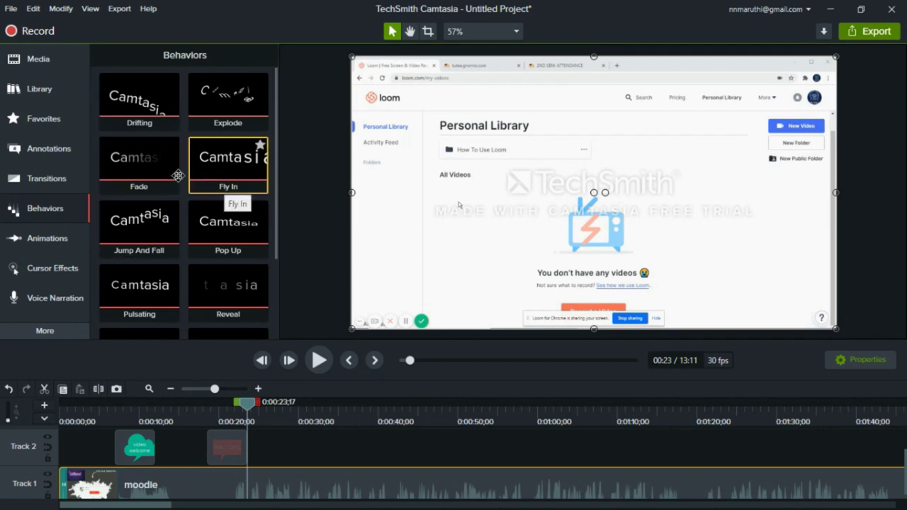
pyautogui.moveTo(165, 242); pyautogui.dragTo(283, 478)
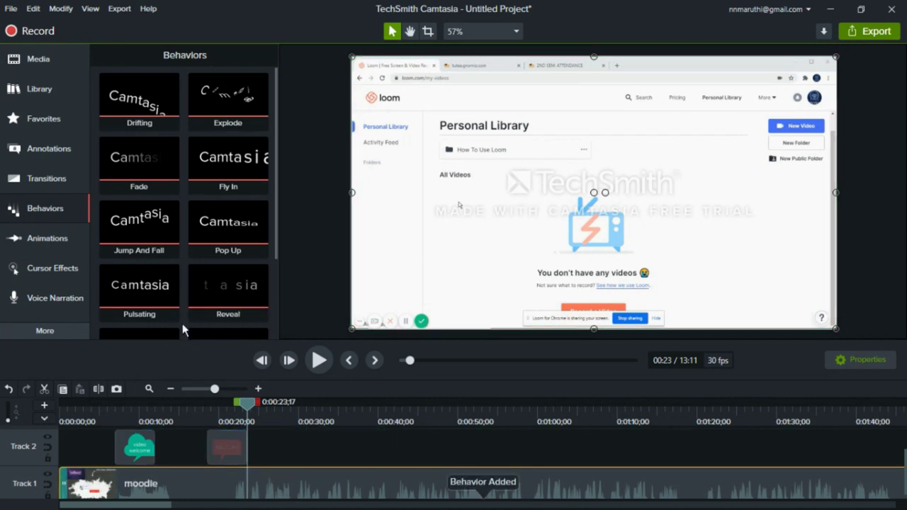
# Apply the Scope left-click cursor effect to Track 2
pyautogui.click(52, 241)
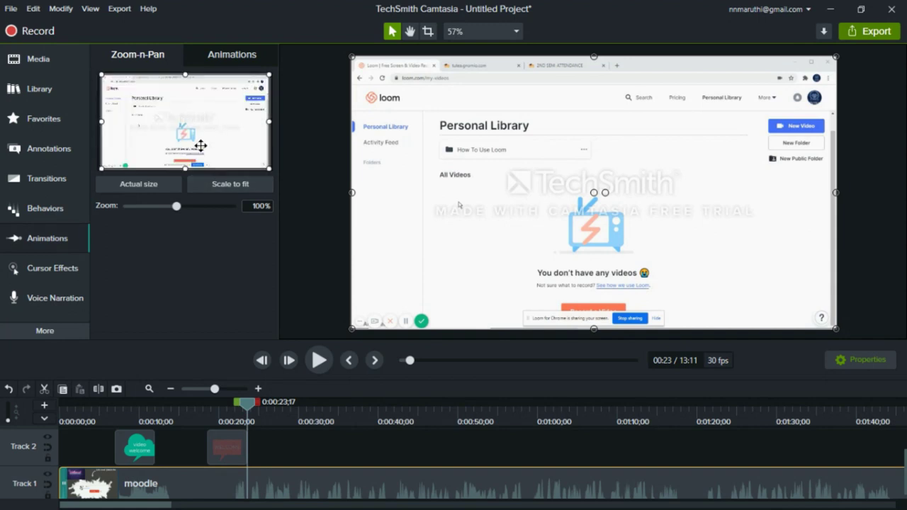
pyautogui.click(38, 268)
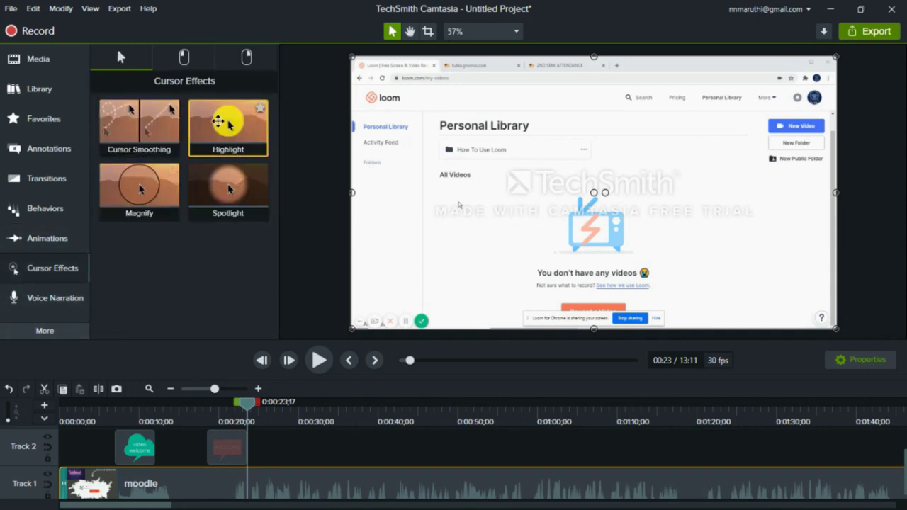
pyautogui.click(183, 56)
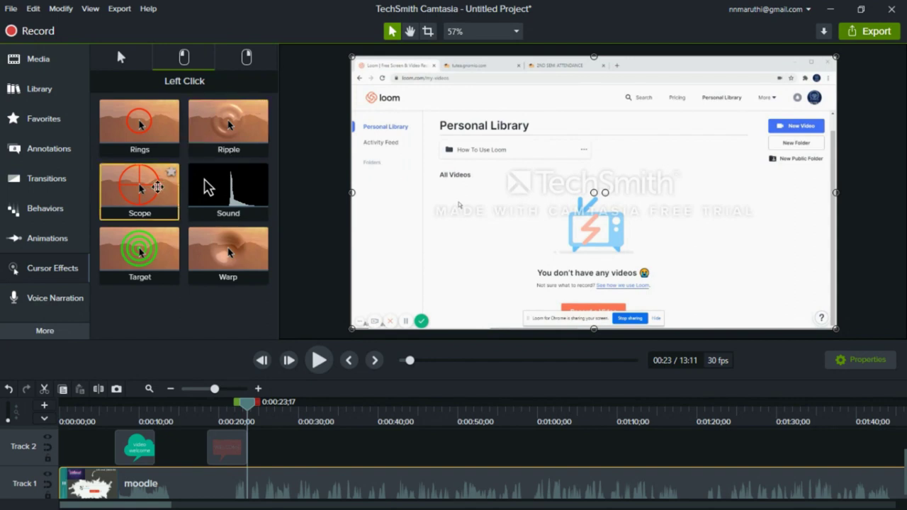
pyautogui.moveTo(140, 189); pyautogui.dragTo(284, 447)
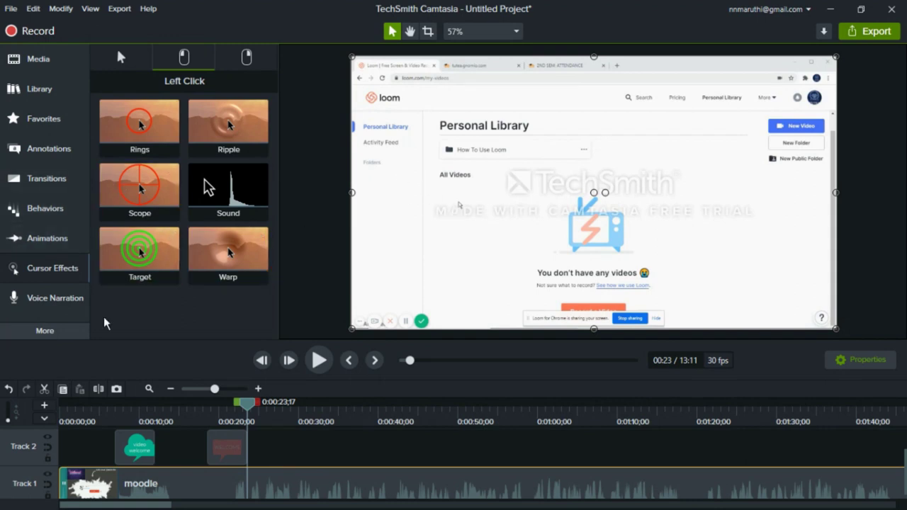
# Show the Voice Narration options, with Iriun Webcam as microphone, and the extra effect categories
pyautogui.click(32, 299)
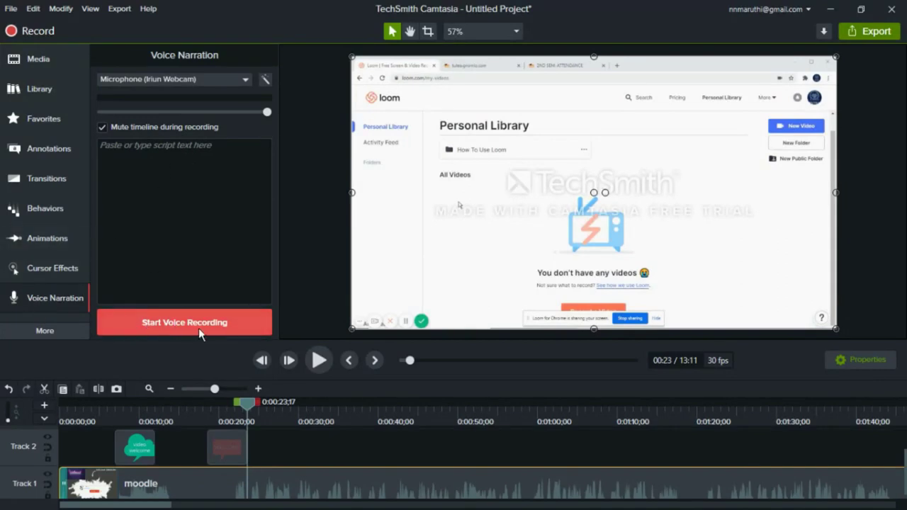
pyautogui.click(51, 334)
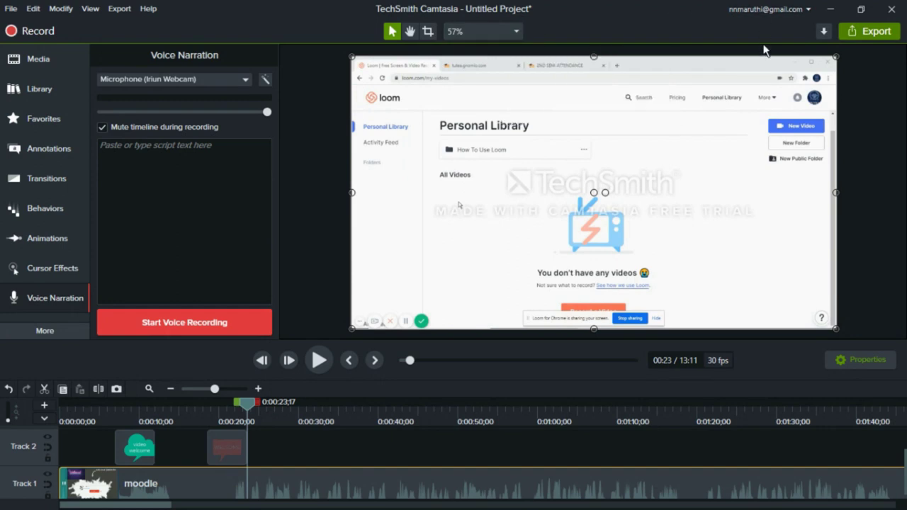
# Review the Export destinations list, then minimize Camtasia to the Windows desktop
pyautogui.click(861, 35)
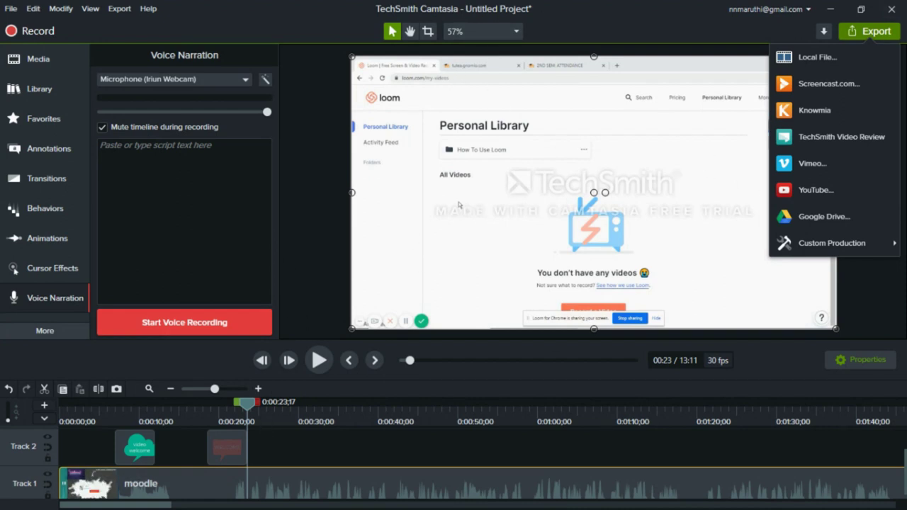
pyautogui.click(829, 10)
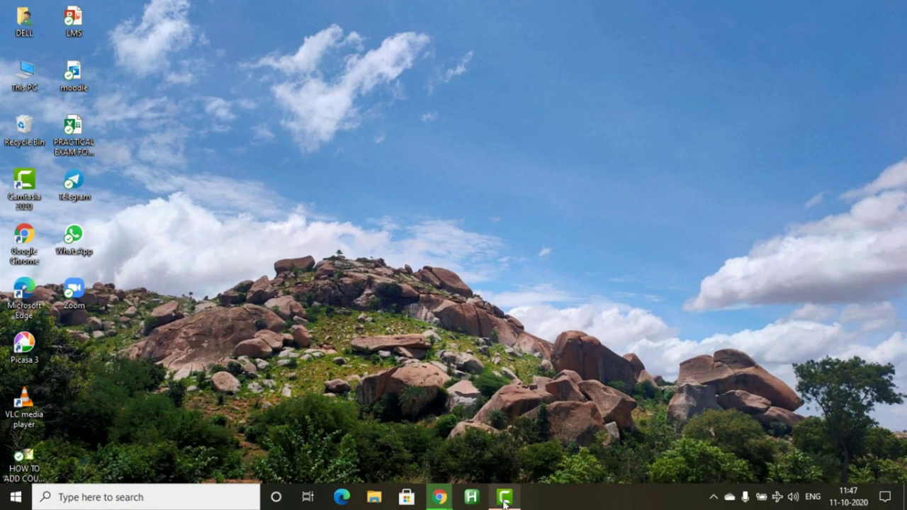
pyautogui.moveTo(440, 496)
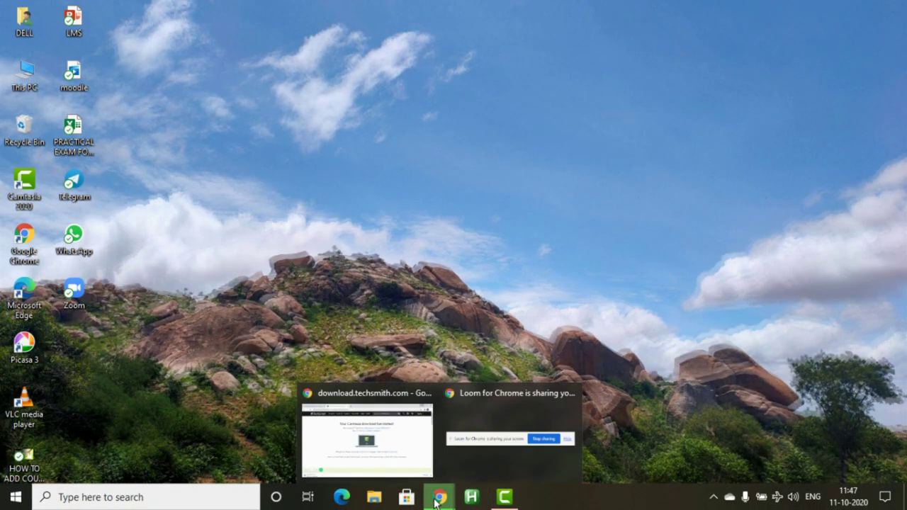
# Return to the TechSmith download page in Chrome and reload it, starting camtasia (2).exe
pyautogui.click(373, 435)
pyautogui.click(65, 17)
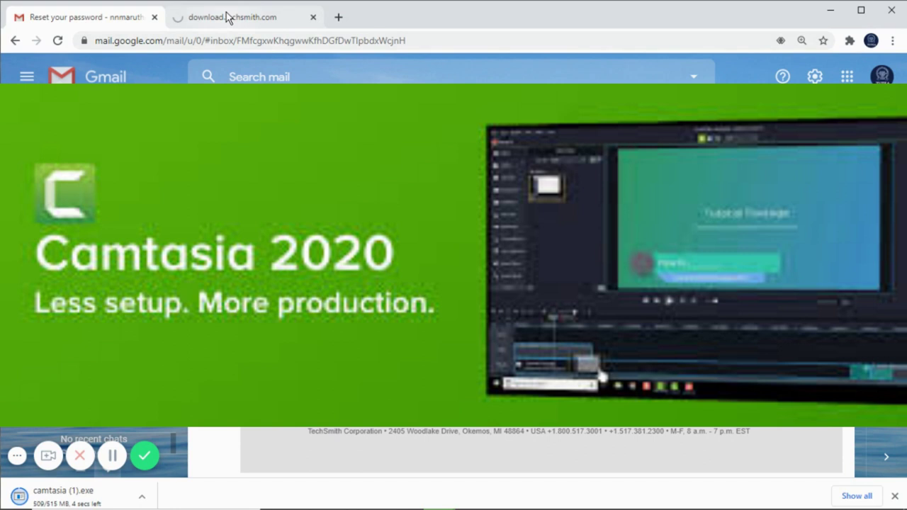
pyautogui.click(226, 18)
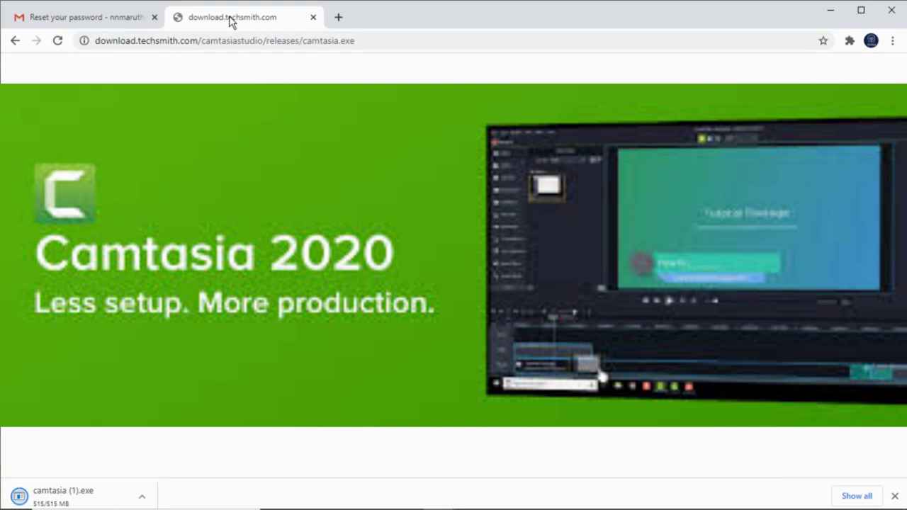
pyautogui.press('F5')
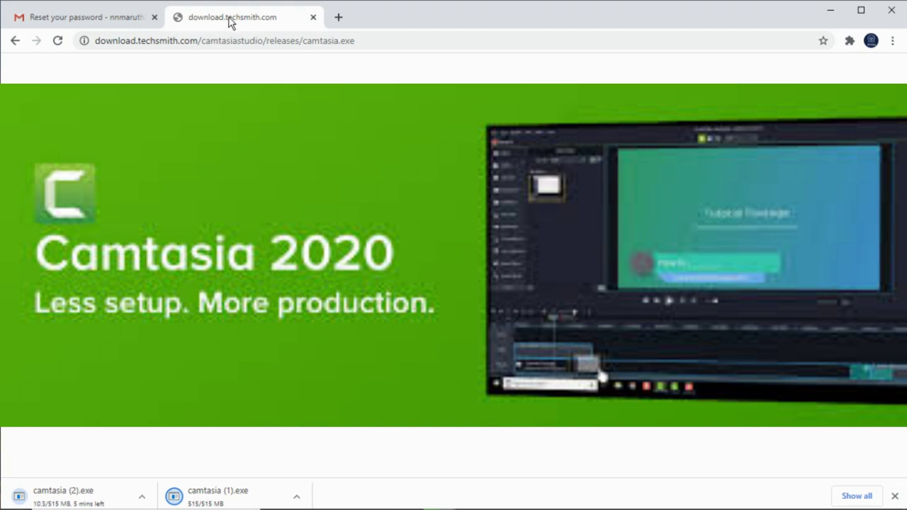
# Search Google for SMITHCAMTASIA and open the Camtasia: Screen Recorder & Video Editor result
pyautogui.click(237, 41)
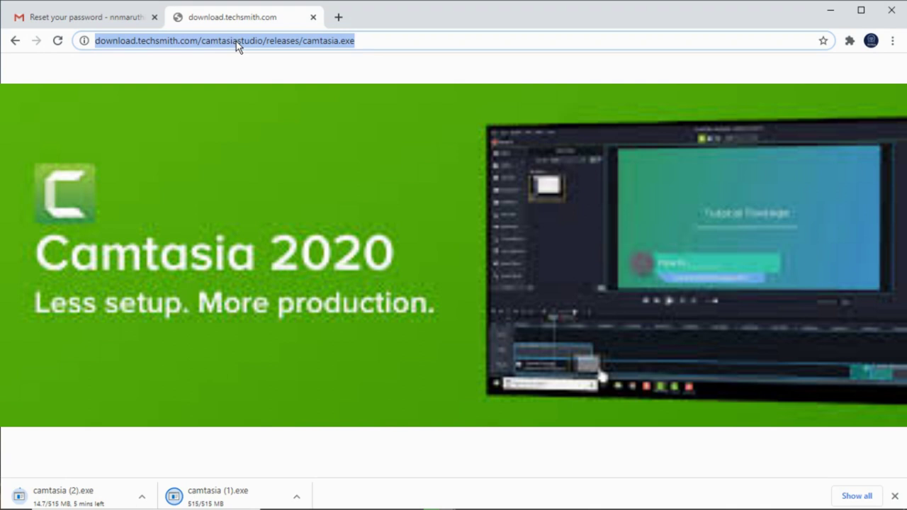
pyautogui.write('SMITH')
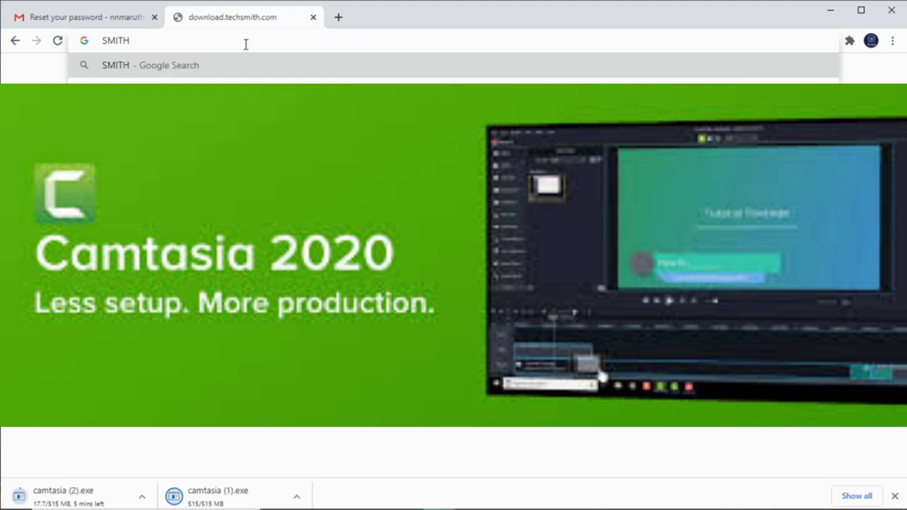
pyautogui.write('CAMTASIA')
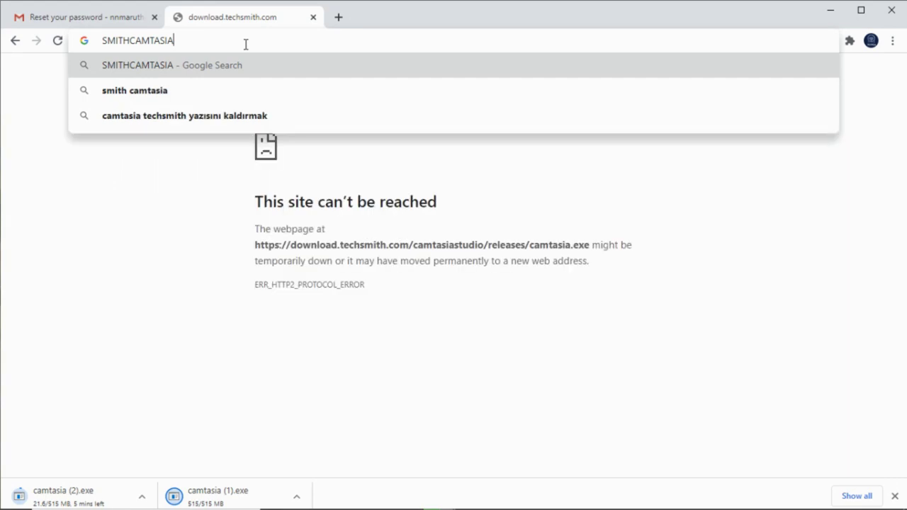
pyautogui.press('Return')
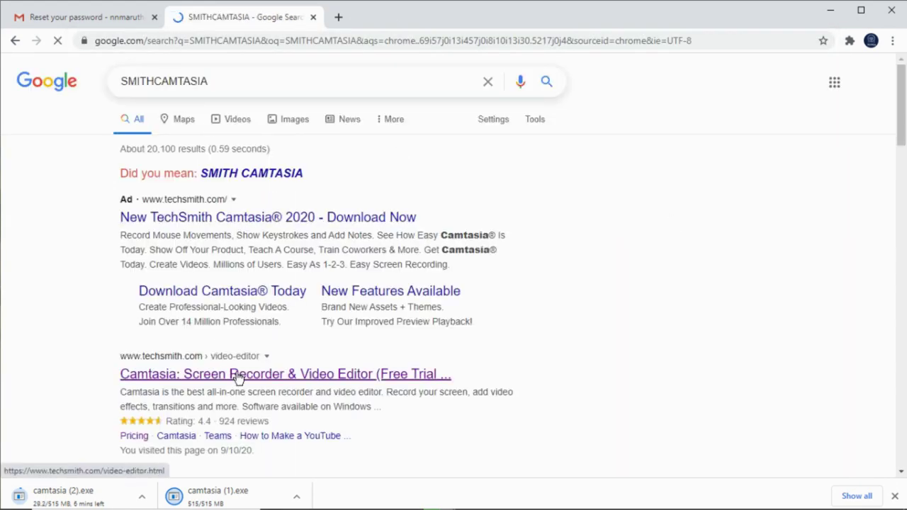
pyautogui.click(238, 379)
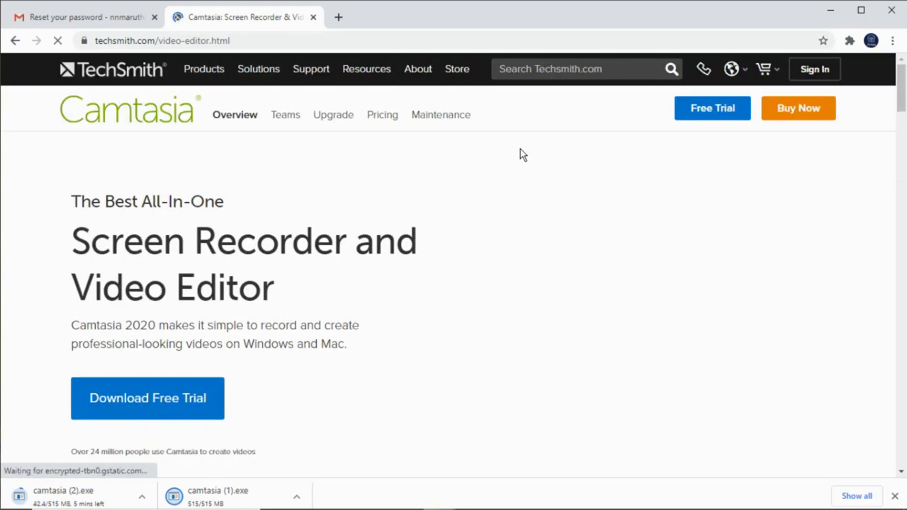
# Compare Business, Education and Government & Non-Profit (₹19,699.14 per license) Camtasia pricing
pyautogui.click(387, 121)
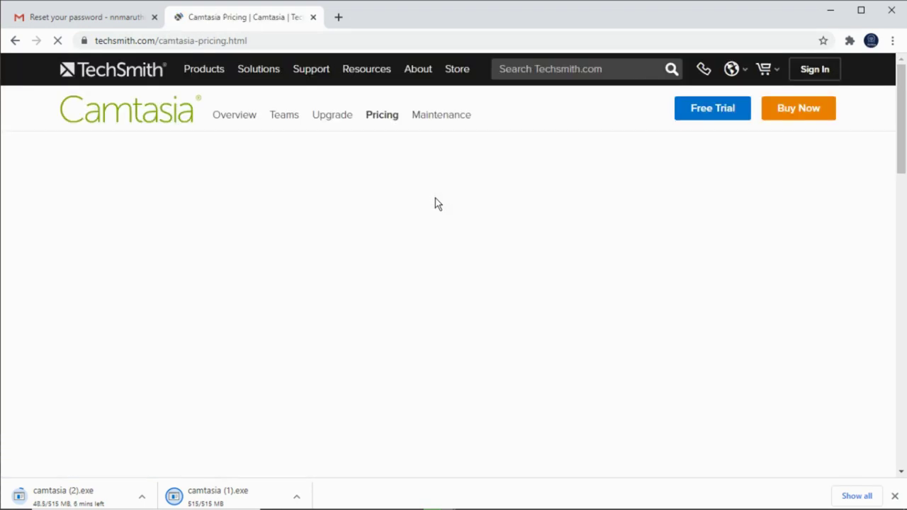
pyautogui.scroll(-1, 588, 314)
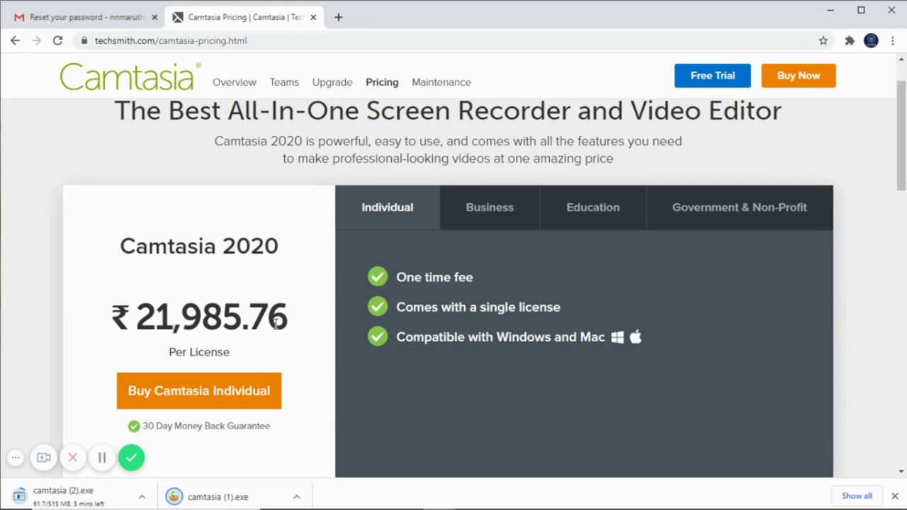
pyautogui.click(474, 211)
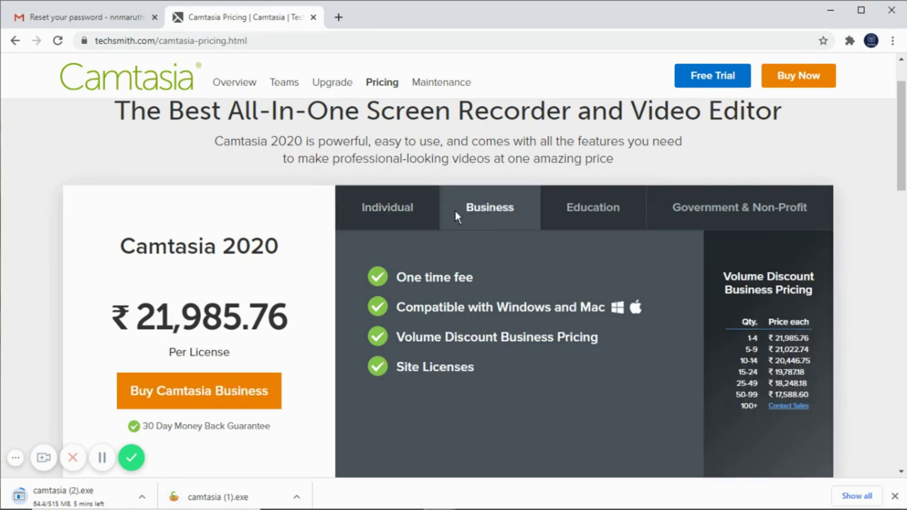
pyautogui.click(593, 215)
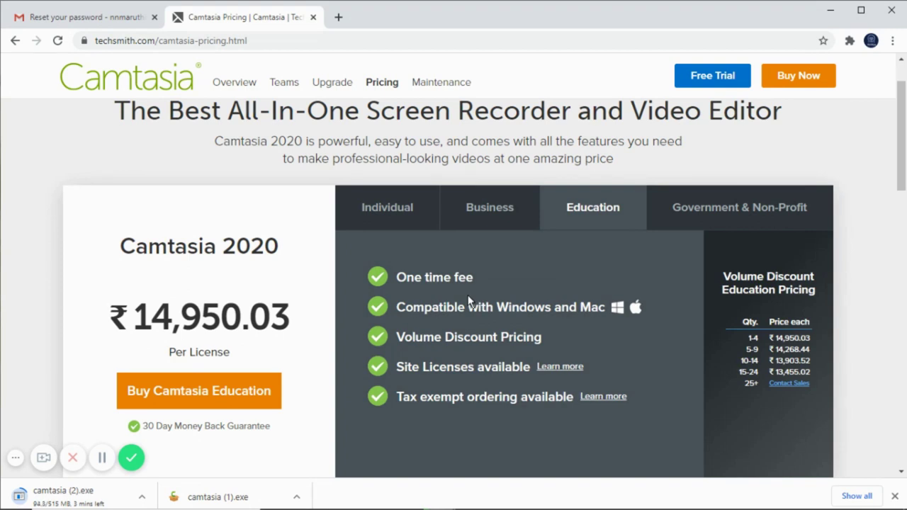
pyautogui.click(698, 207)
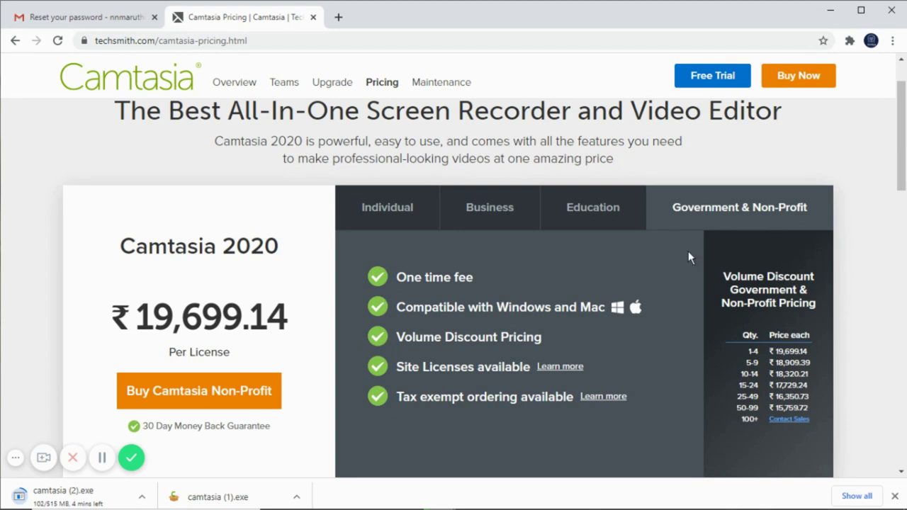